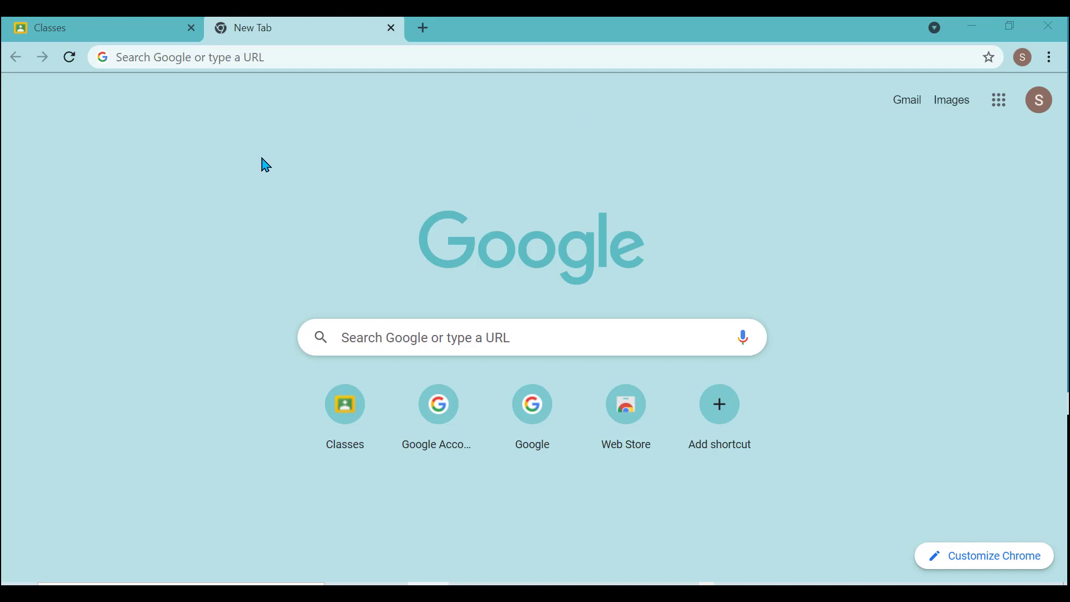
Step: Load Google Classroom via classroom.google.com and the Google apps grid, reaching the empty home page
left_click(184, 61)
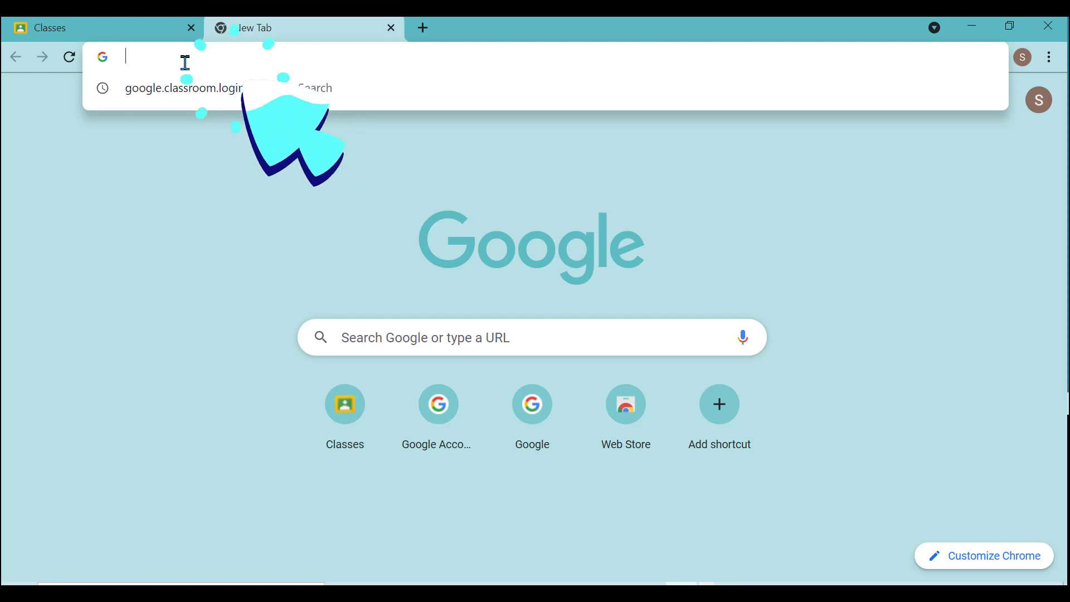
type("classroom.google.")
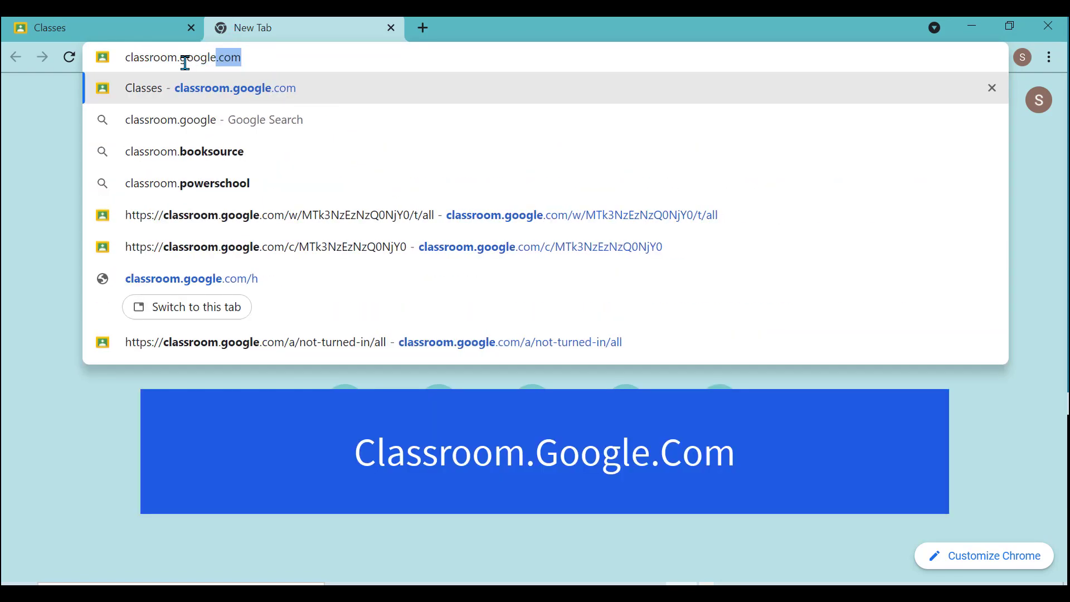
type("com")
key("Return")
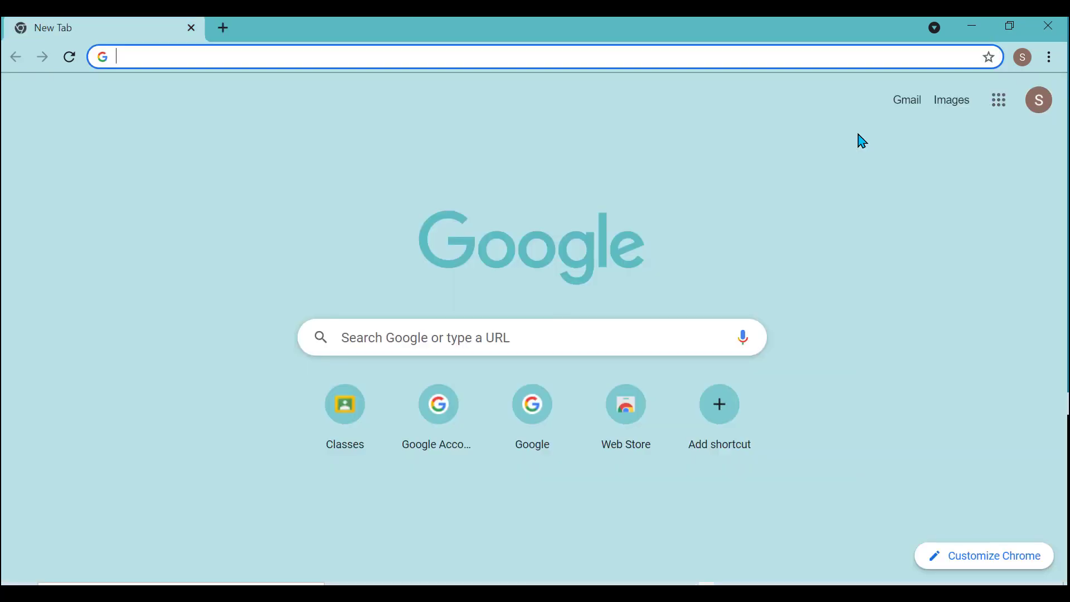
left_click(1000, 102)
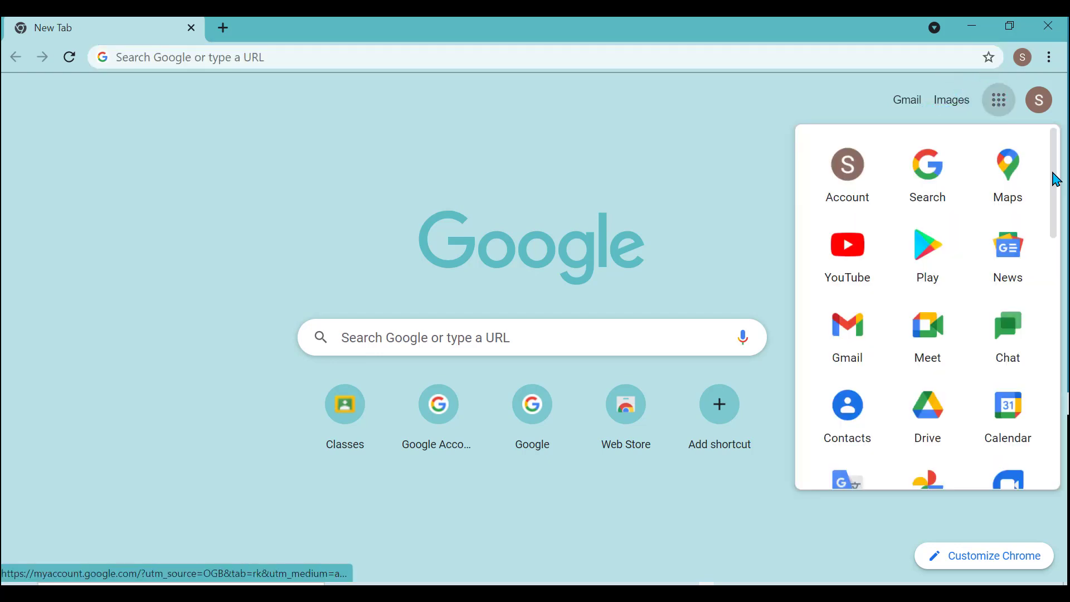
left_click_drag(1056, 180, 1058, 370)
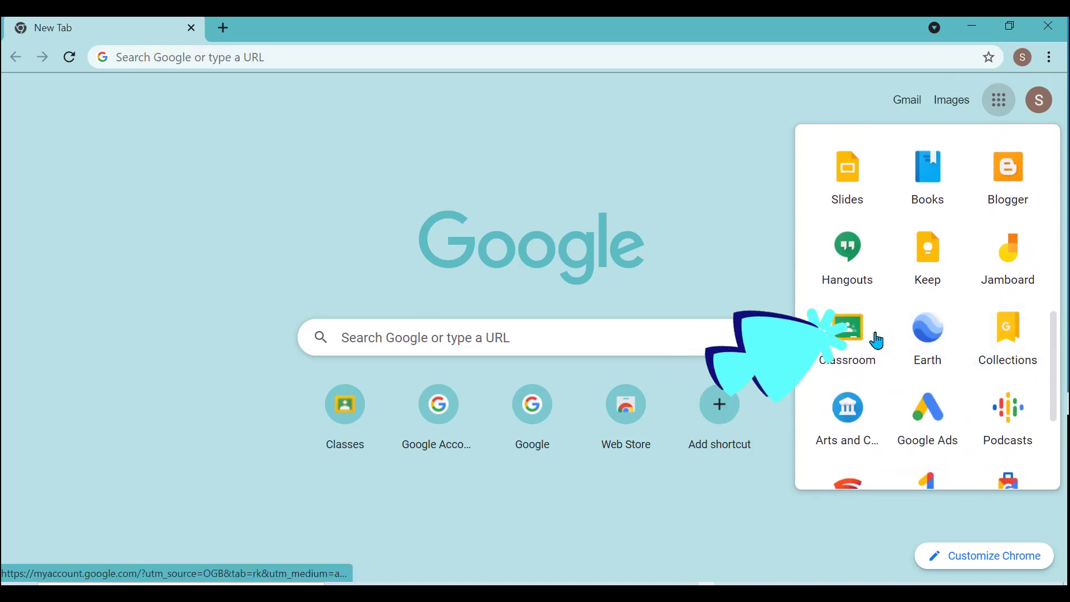
left_click(870, 341)
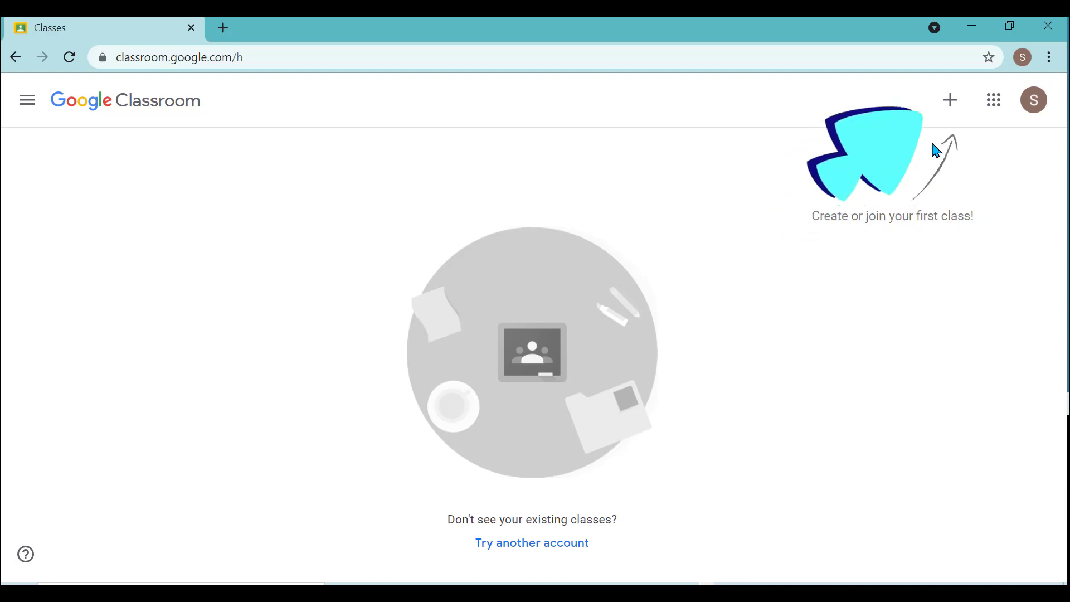
Step: Join Demonstration Class through + > Join class by entering the teacher's class code
left_click(949, 112)
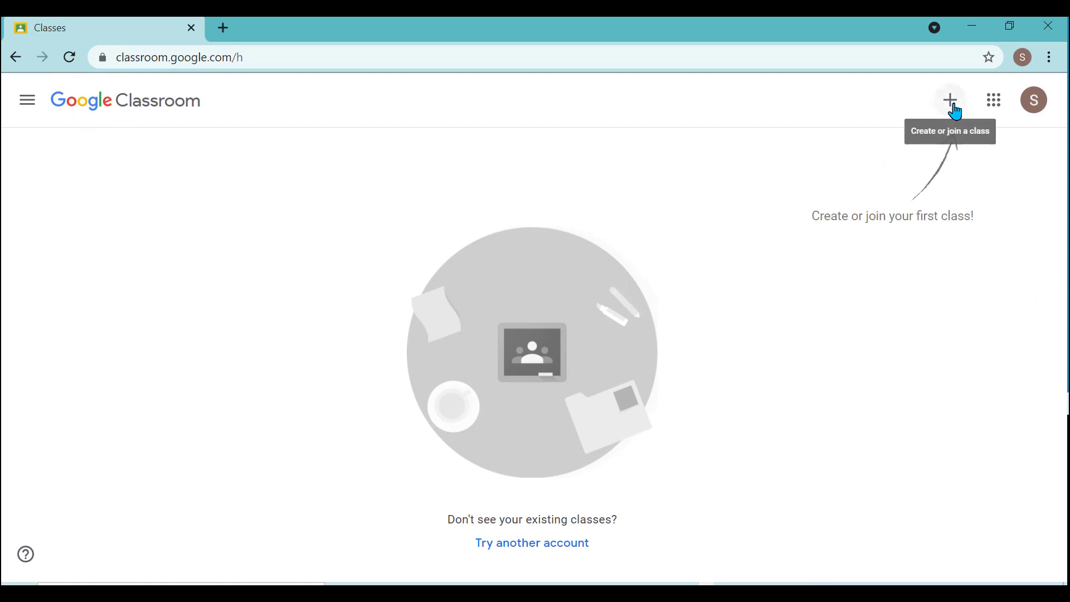
left_click(950, 101)
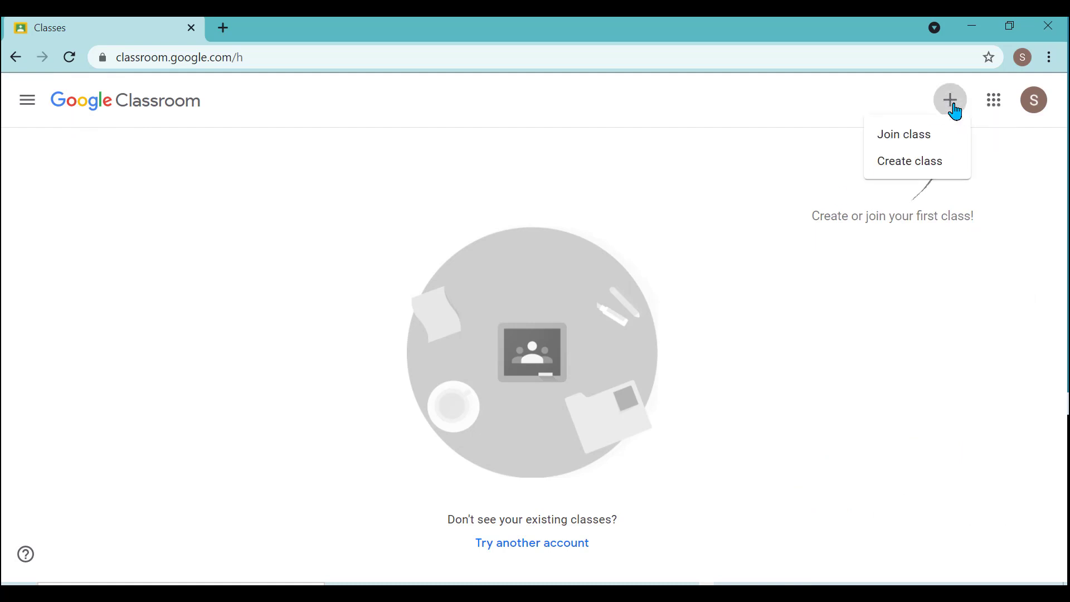
left_click(911, 148)
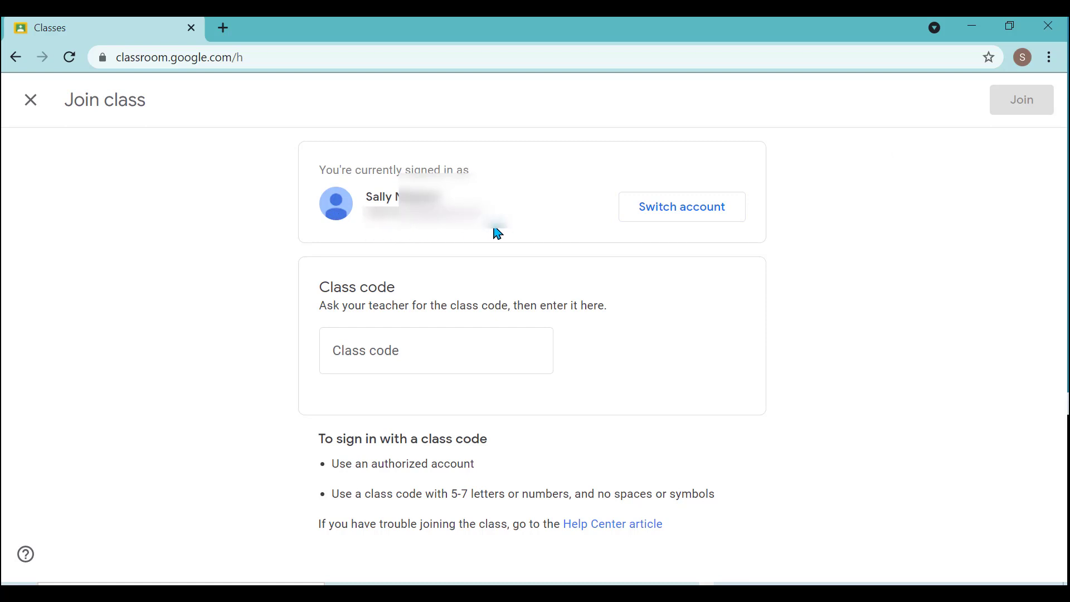
left_click(354, 351)
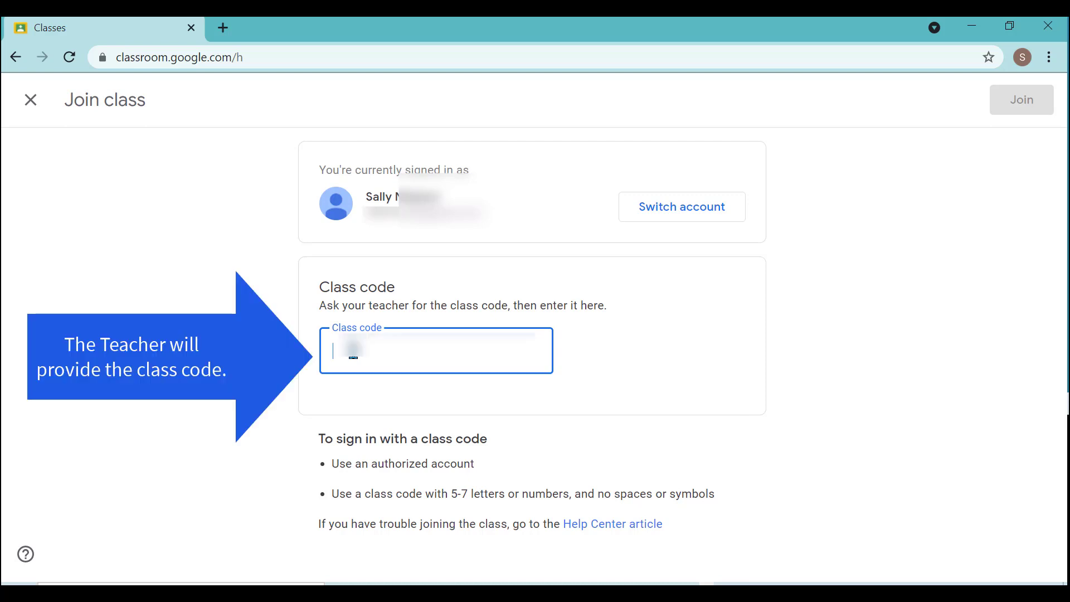
type("kxxxxx")
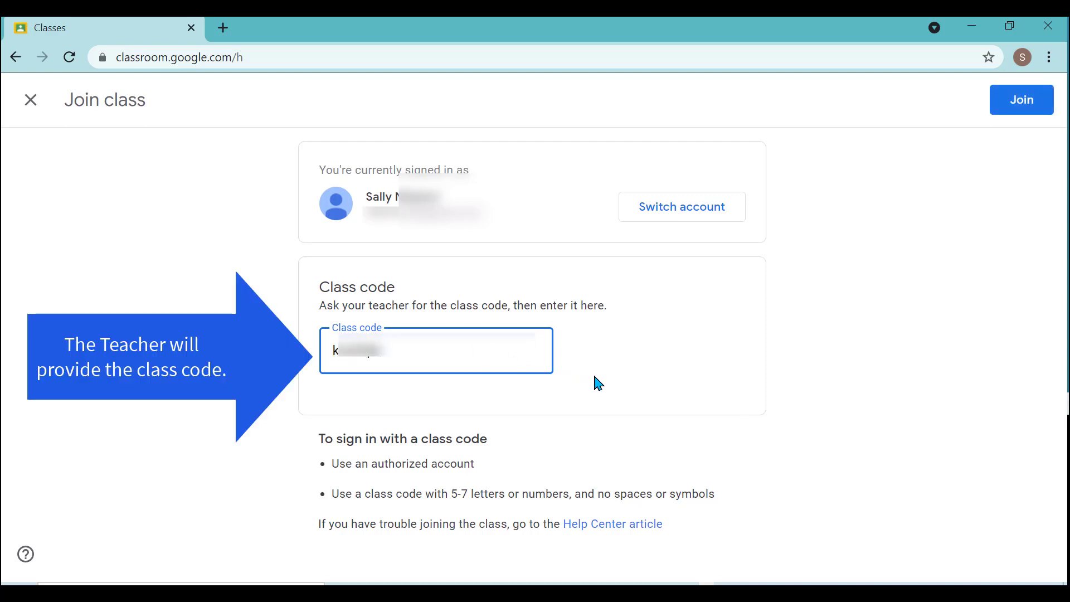
left_click(1020, 111)
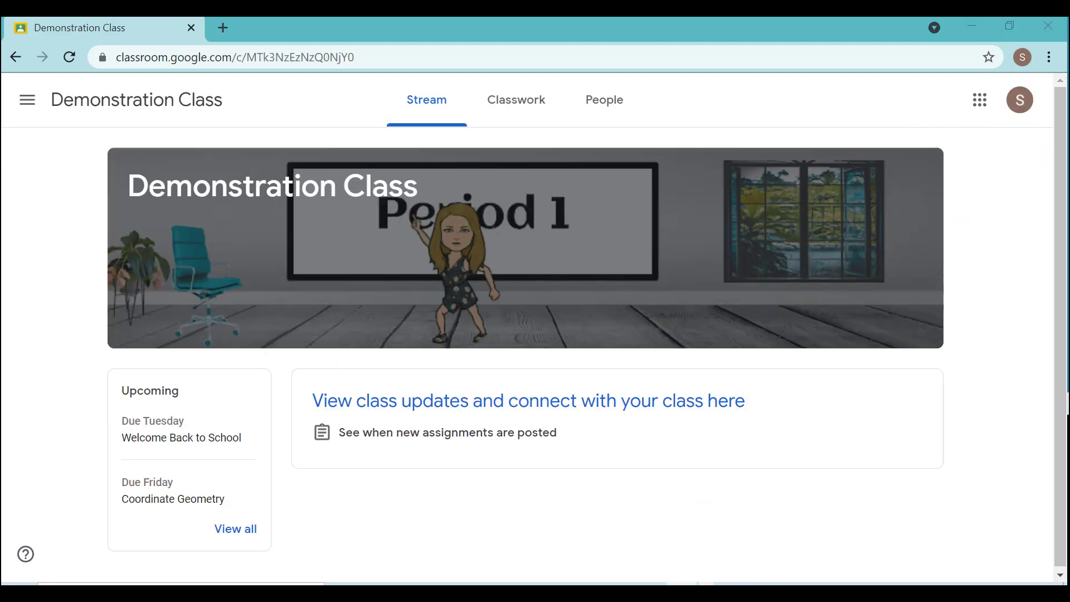
Step: Go to the Classes home page from the main menu and open the Demonstration Class card
left_click(22, 107)
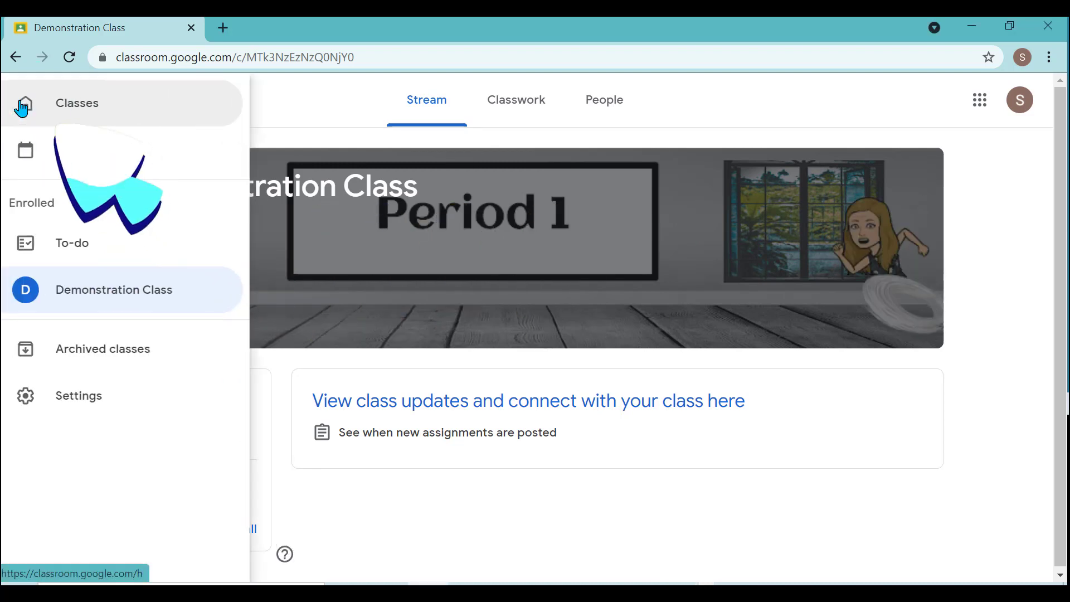
left_click(103, 110)
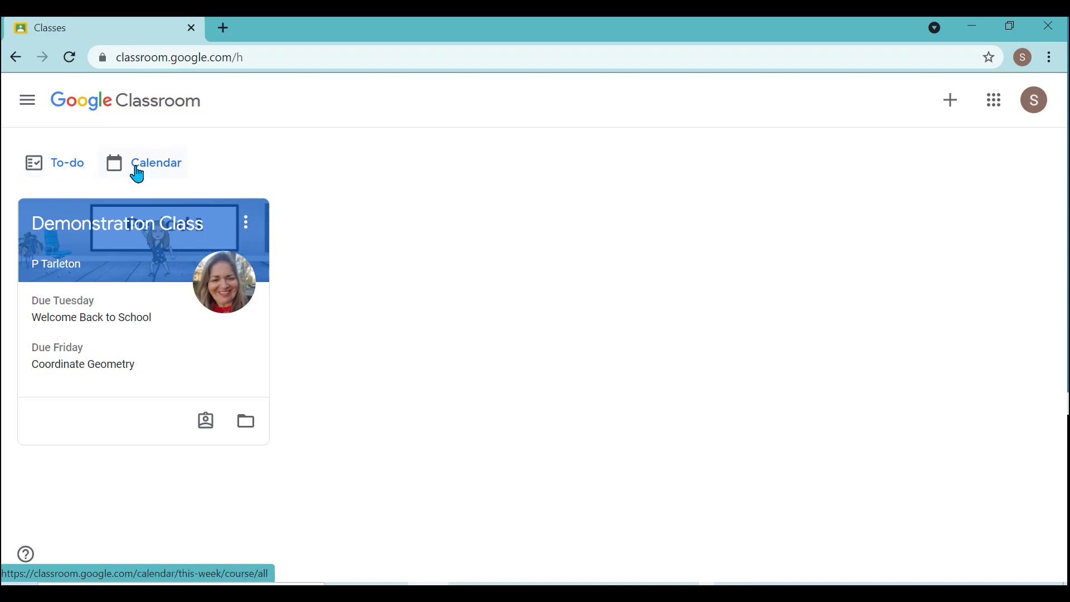
left_click(32, 111)
left_click(105, 108)
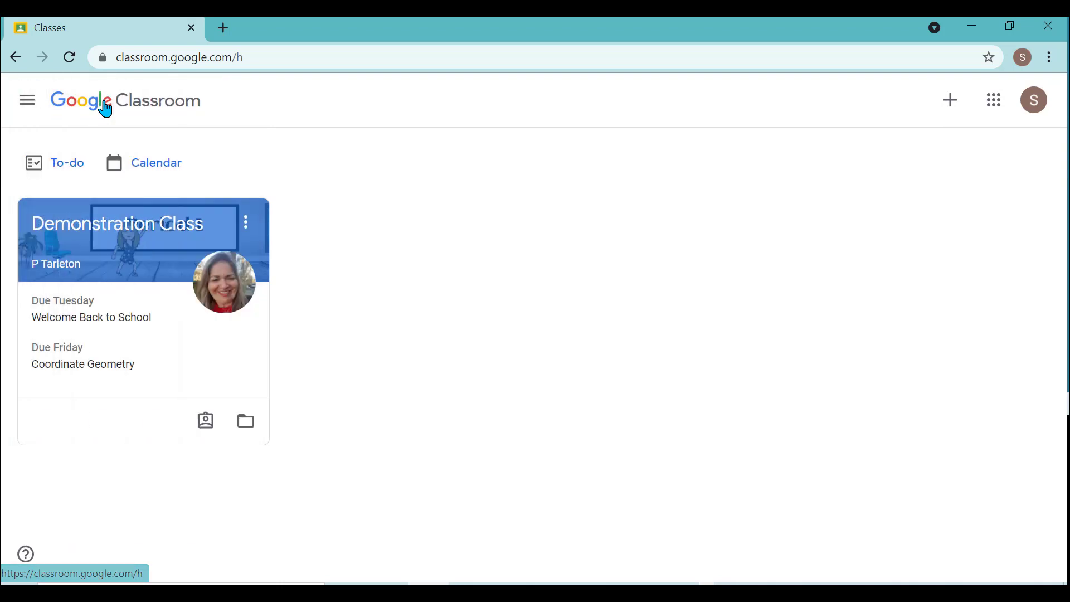
left_click(123, 241)
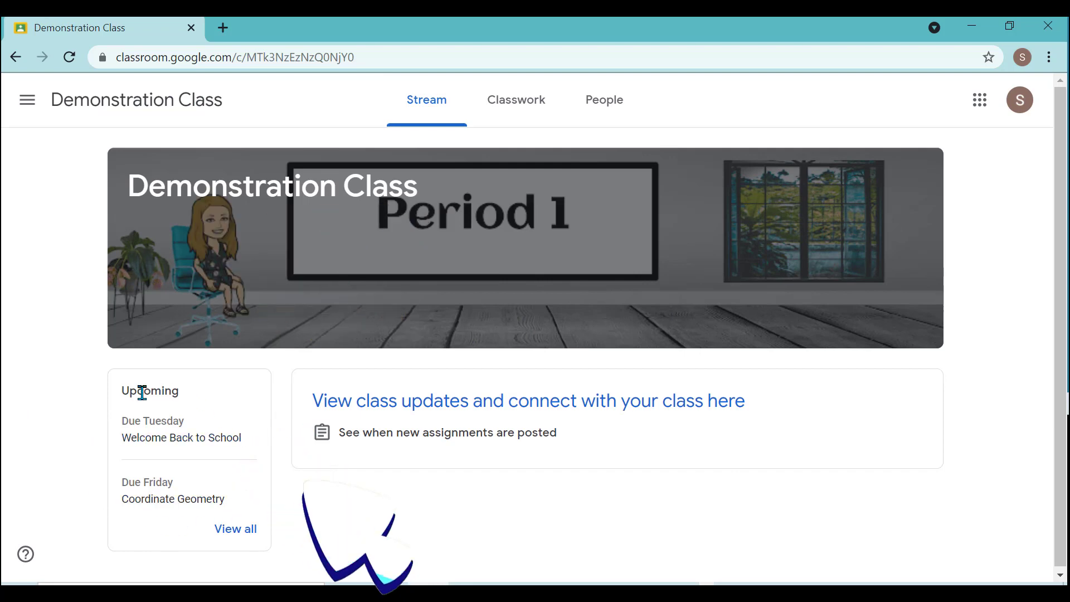
Step: View the To-do list's upcoming, Missing and Done work, then go back to Demonstration Class
left_click(237, 529)
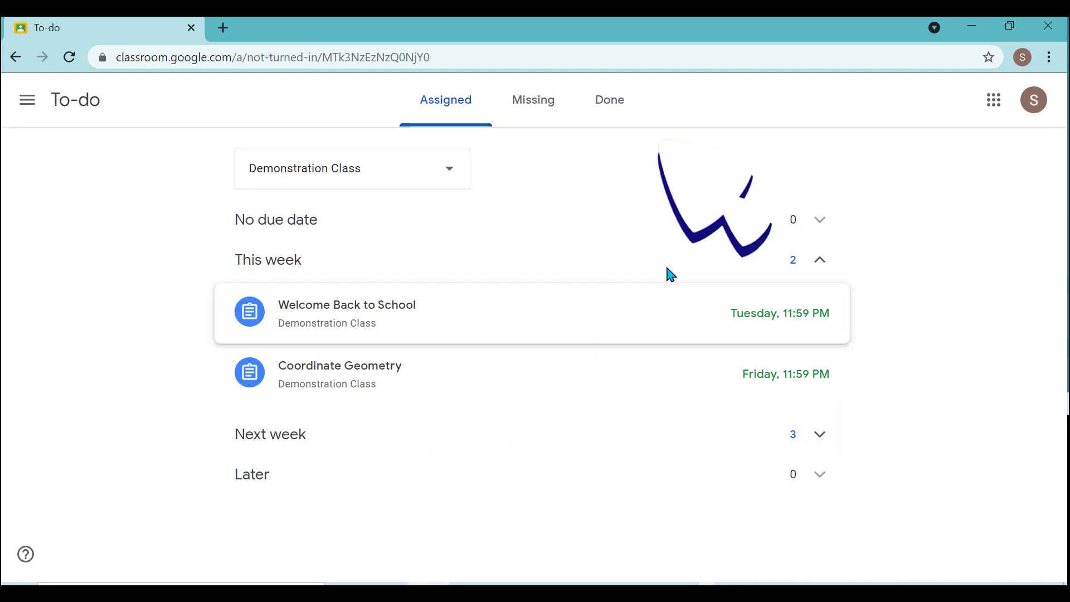
left_click(528, 122)
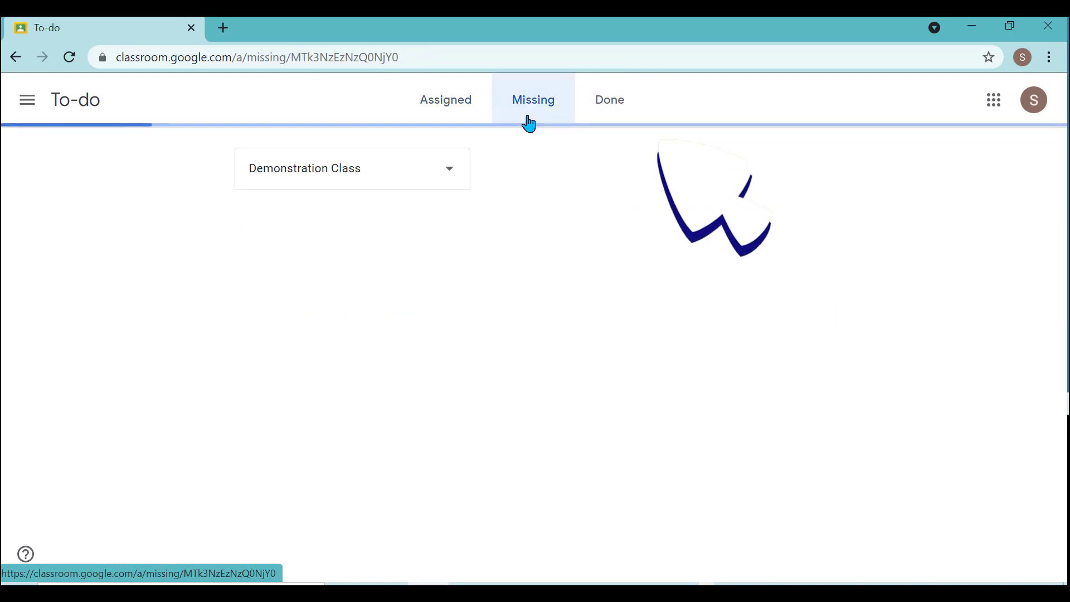
left_click(605, 116)
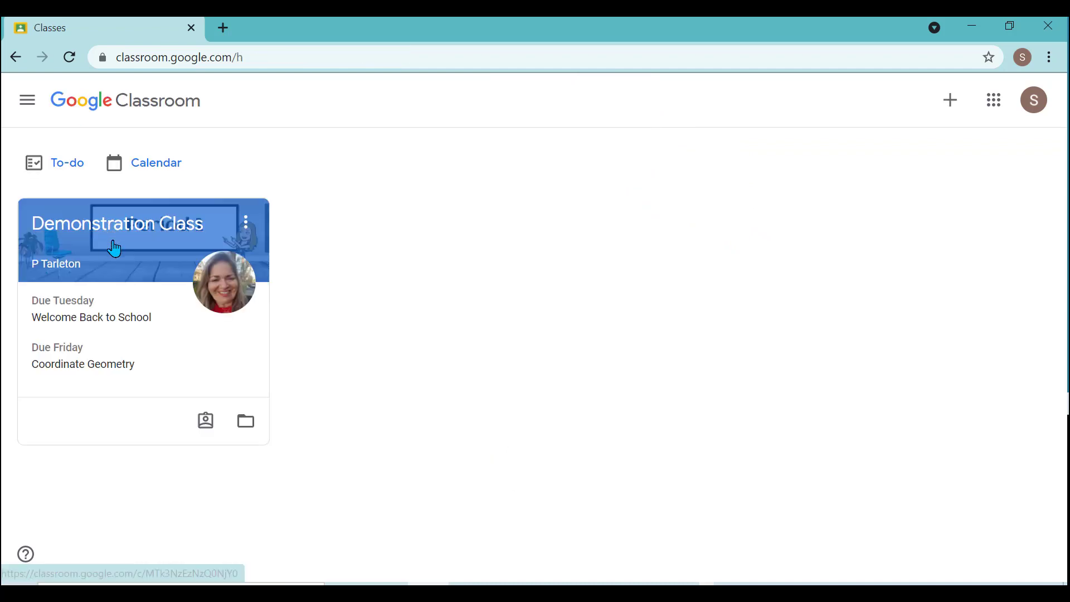
left_click(111, 246)
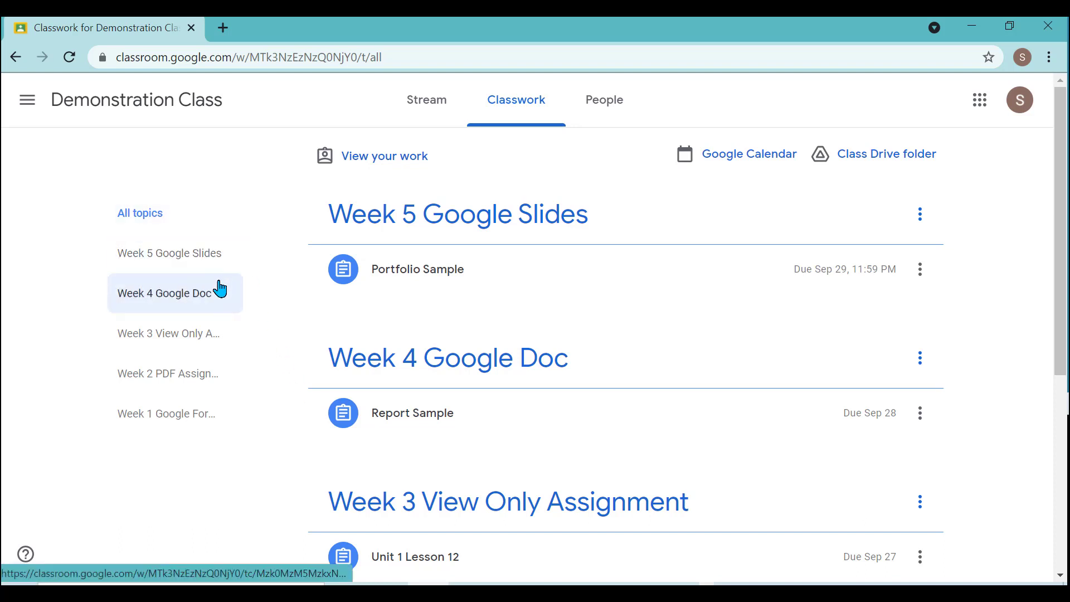
Step: Filter Classwork by Week 2 PDF and Week 4 Google Doc, ending on Week 1 Google Form Assignment
left_click(178, 382)
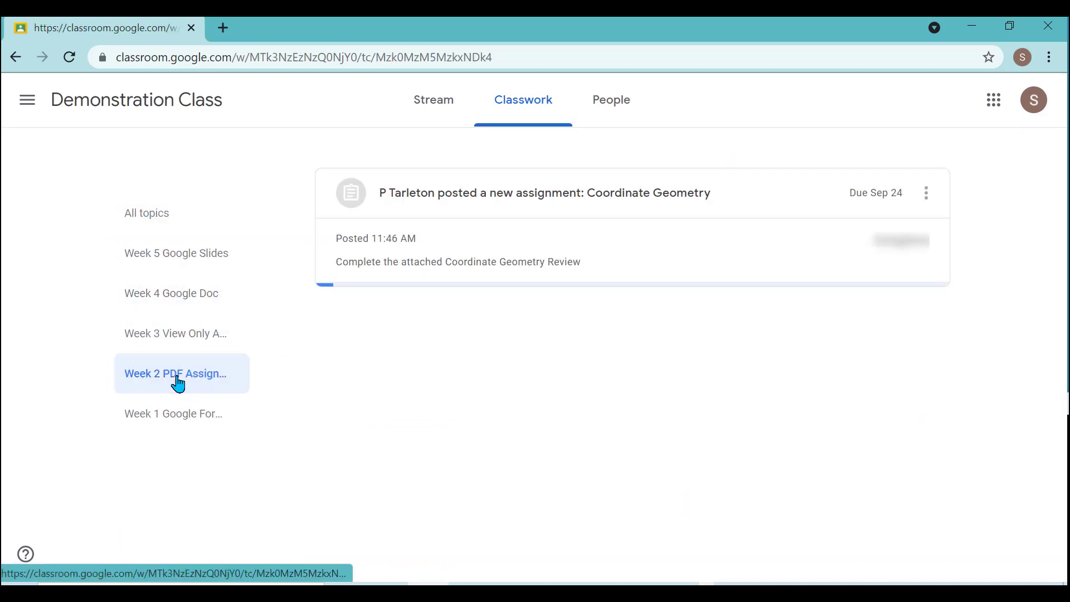
left_click(177, 305)
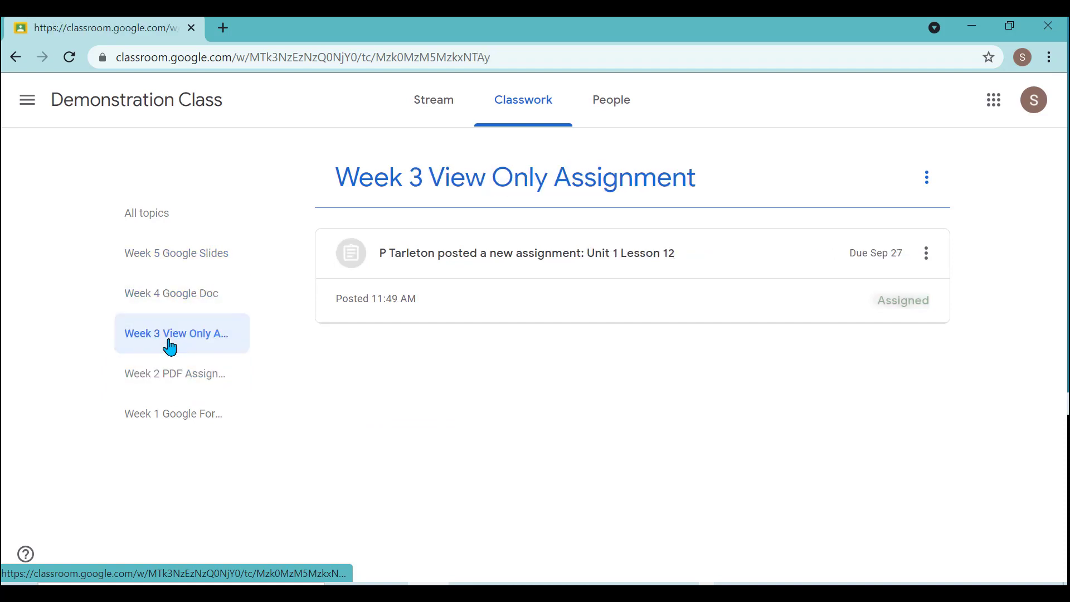
left_click(170, 374)
left_click(174, 418)
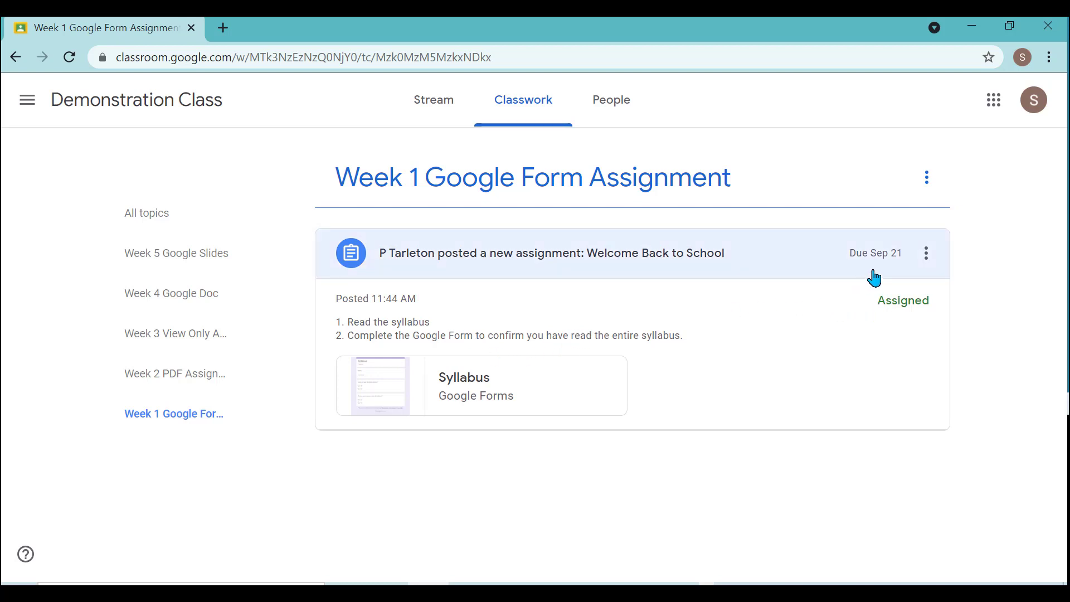
Step: Fill in the Syllabus form with the student's name, Yes for reading it, No for questions, and submit
left_click(465, 384)
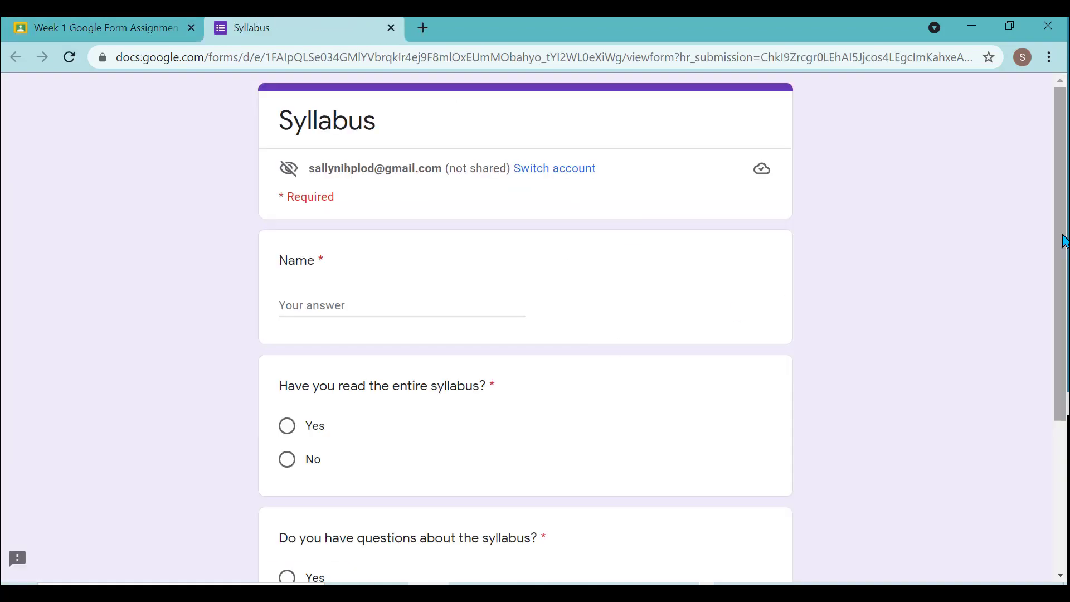
left_click(363, 306)
type("Sally")
scroll(310, 394, "down", 1)
left_click(287, 399)
scroll(650, 322, "down", 3)
left_click(286, 402)
left_click(287, 435)
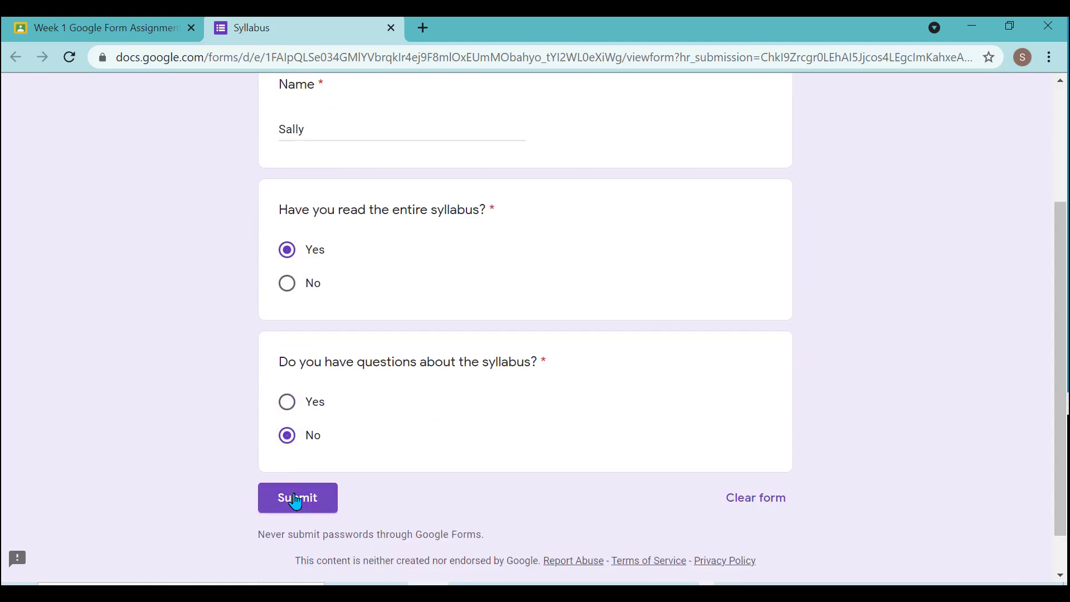
left_click(295, 501)
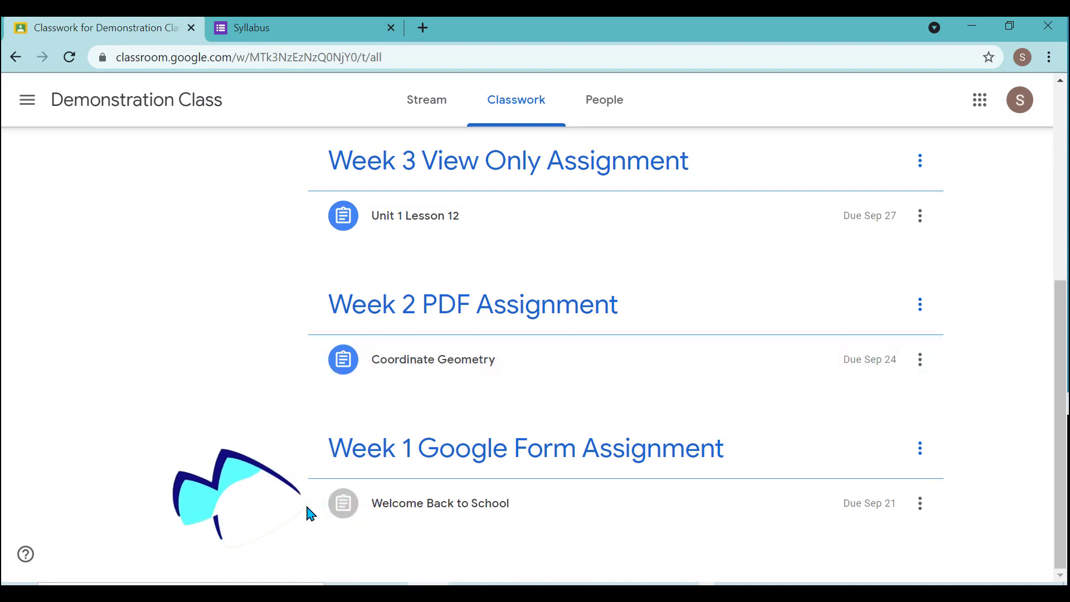
Step: Open the Coordinate Geometry assignment and preview its attached PDF worksheet
left_click(439, 517)
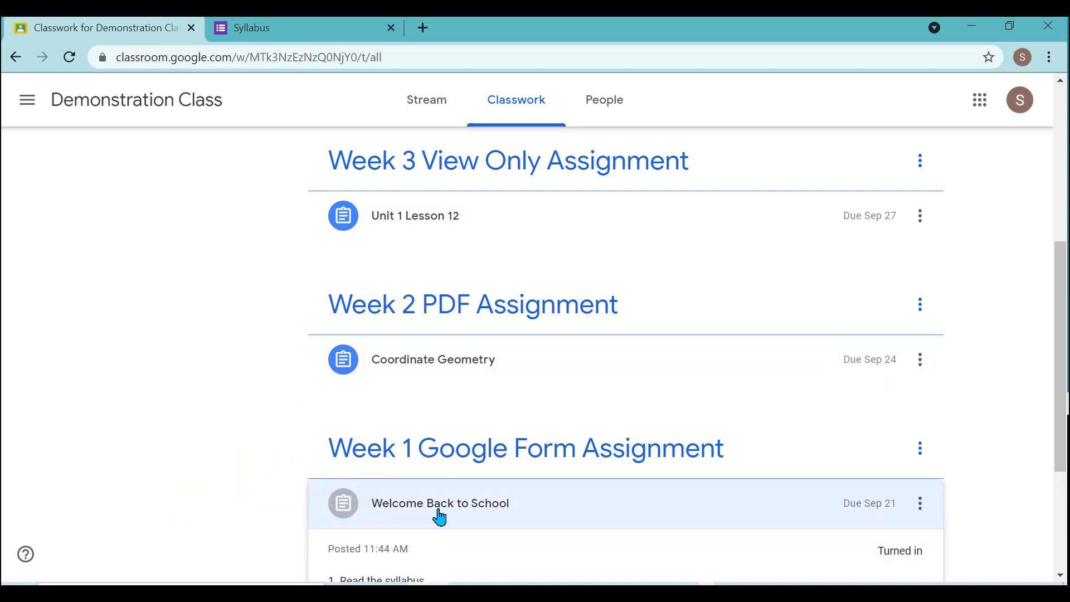
scroll(1063, 323, "down", 4)
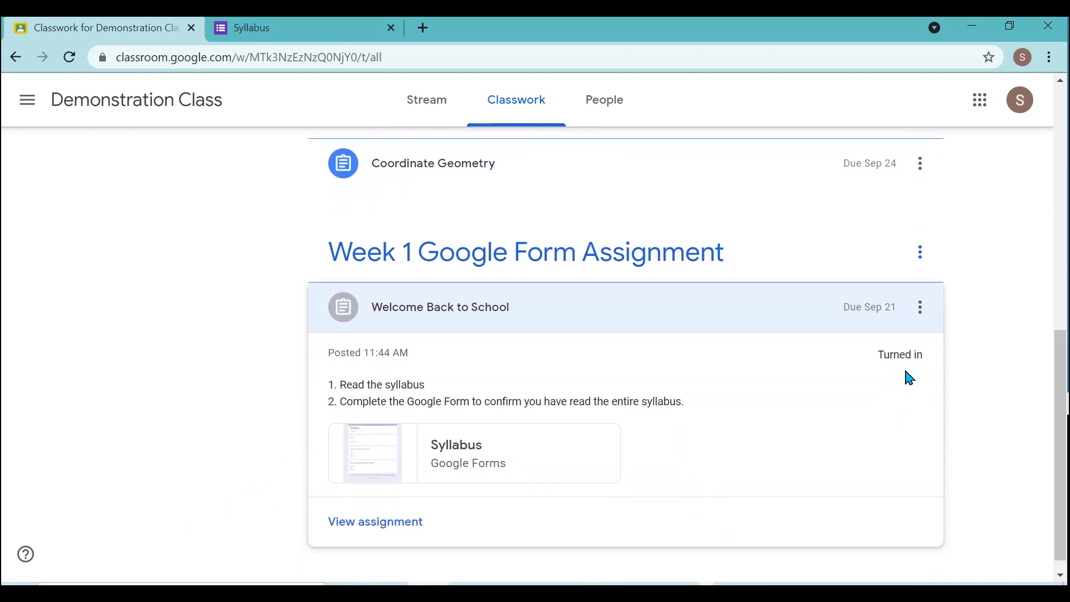
scroll(1057, 402, "up", 3)
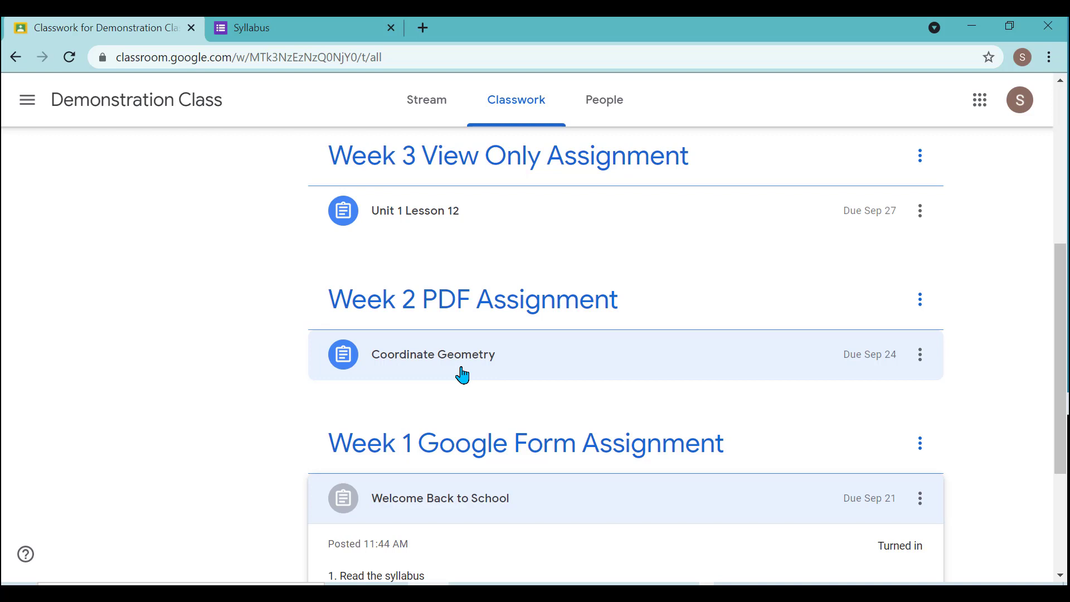
left_click(437, 365)
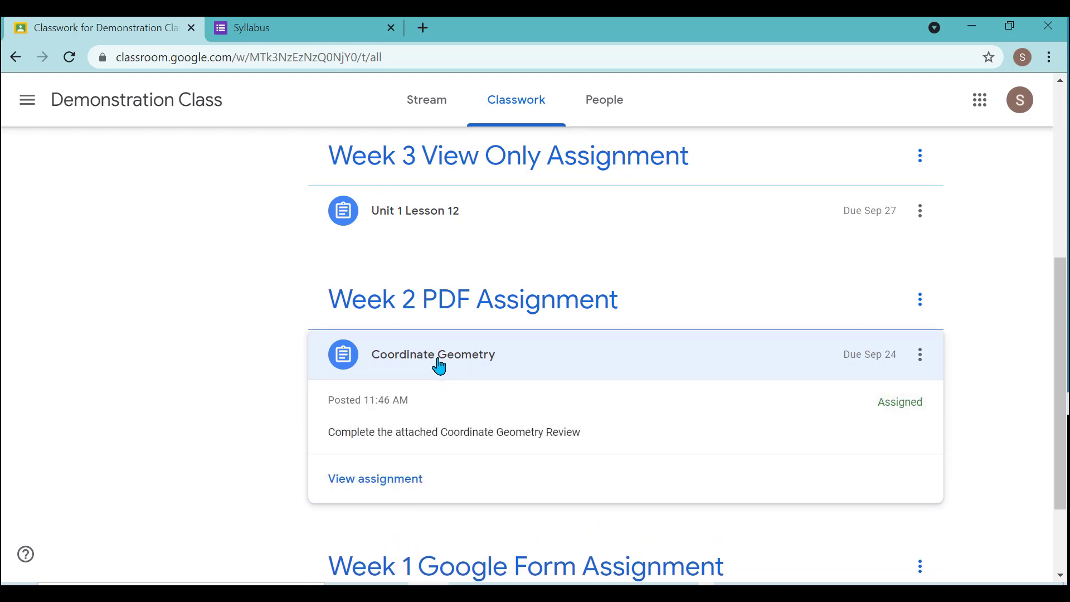
left_click(437, 366)
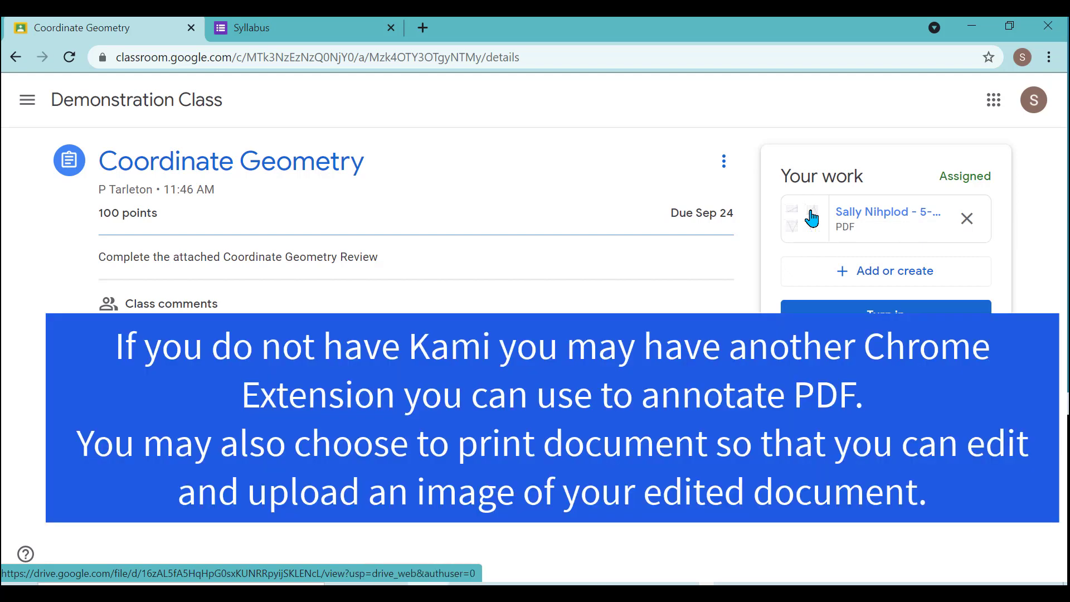
left_click(812, 218)
Step: Install the Kami for Google Chrome extension from the Open with list, then return to the worksheet preview
left_click(604, 98)
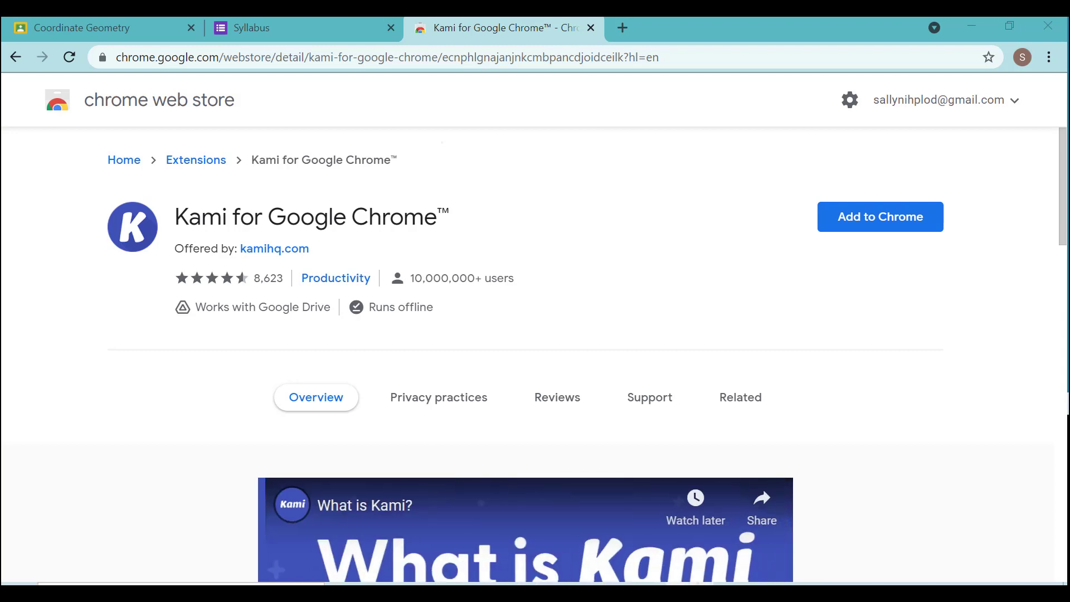
left_click(863, 219)
left_click(548, 202)
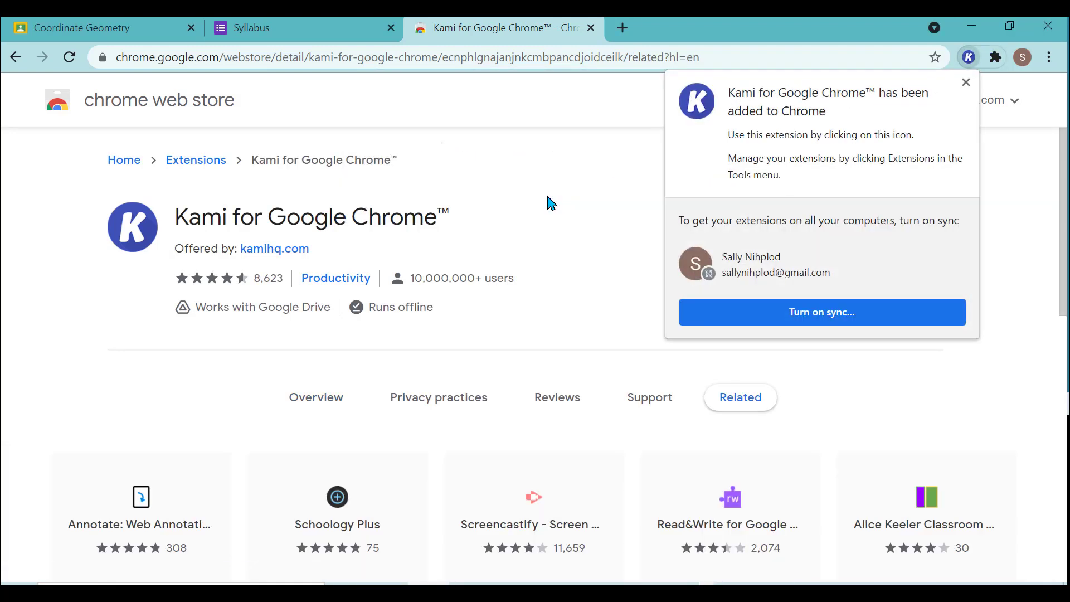
left_click(84, 27)
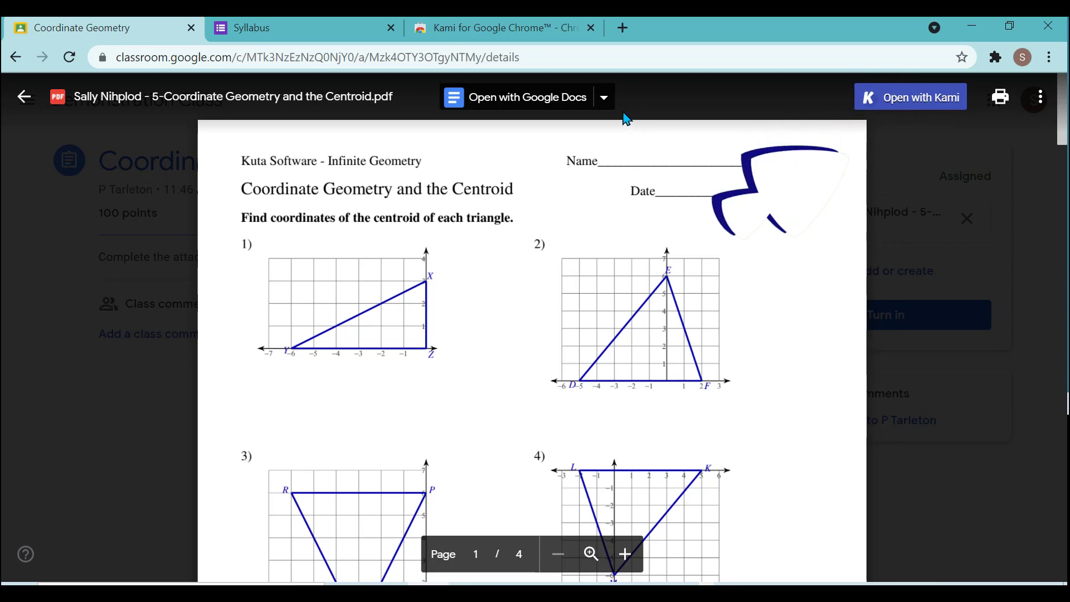
Step: Open the worksheet in Kami and draw a black triangle on graph 1 and a pink shape on graph 2
left_click(903, 100)
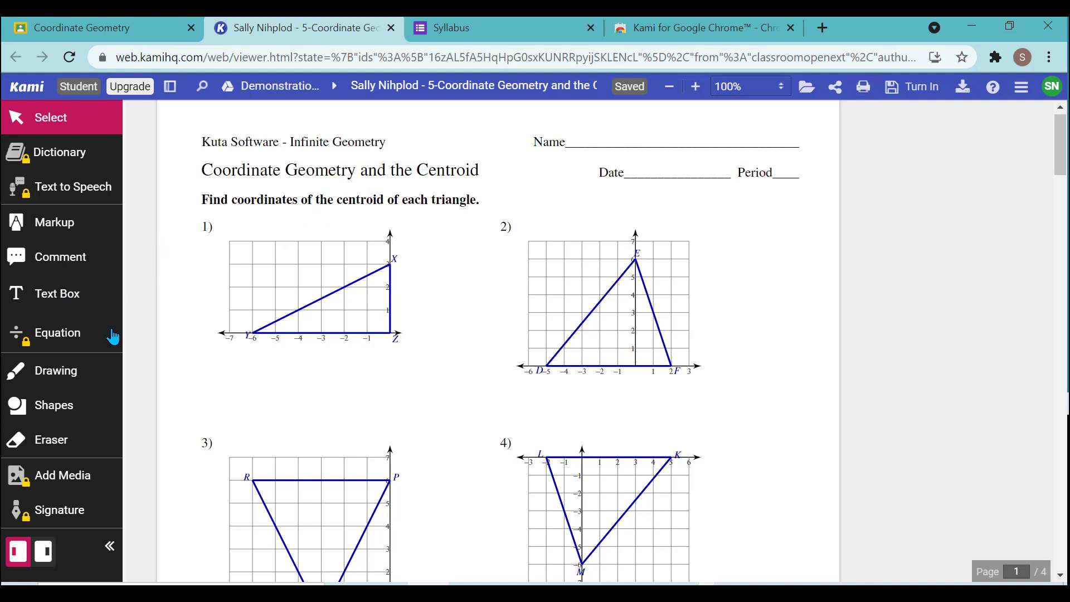
left_click(68, 381)
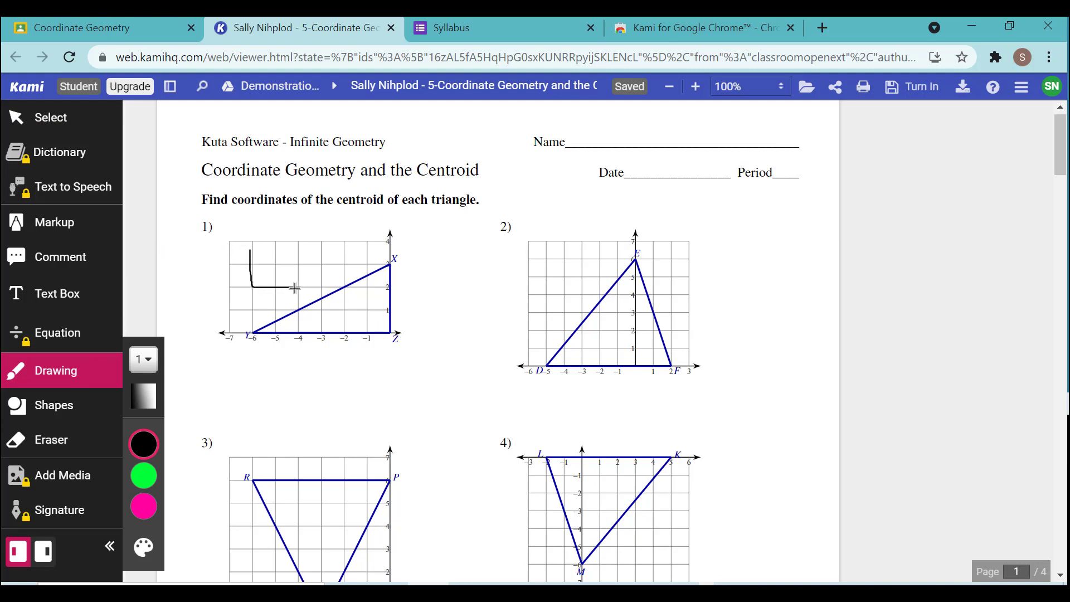
left_click_drag(295, 288, 252, 256)
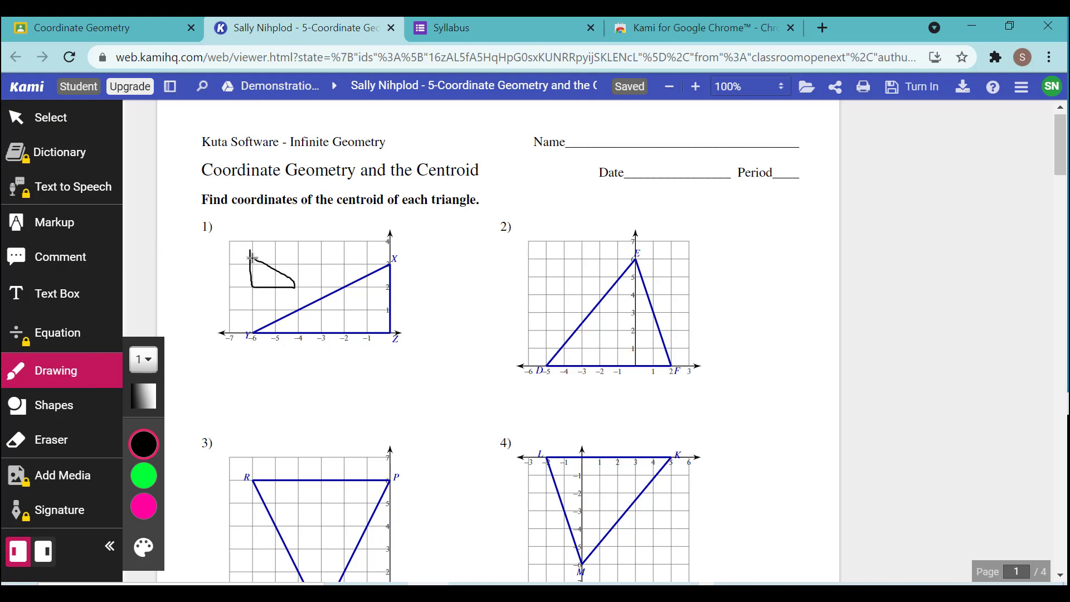
left_click(144, 508)
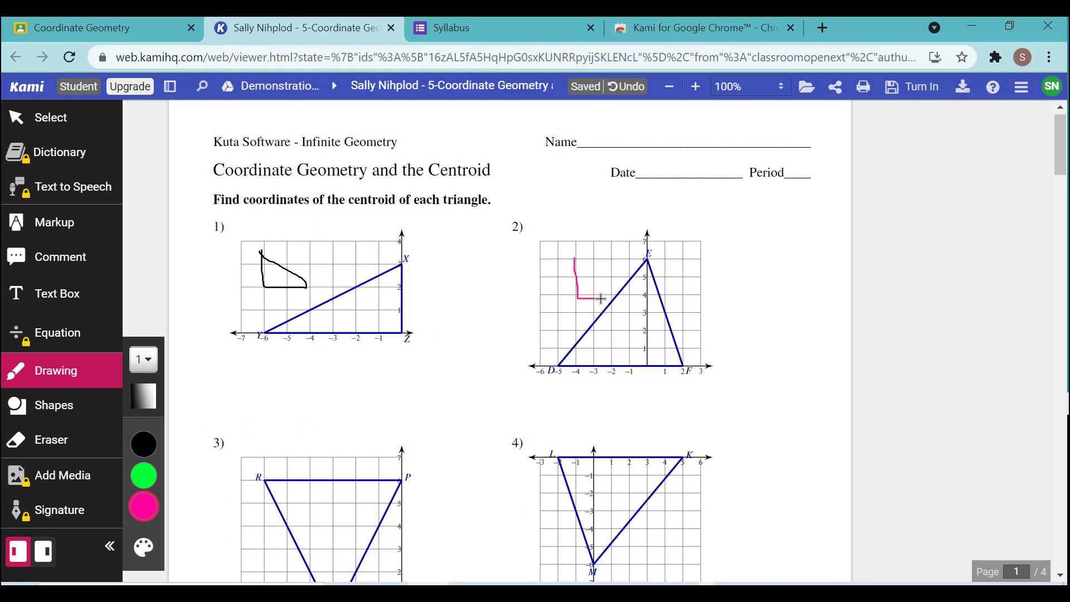
left_click_drag(602, 289, 582, 267)
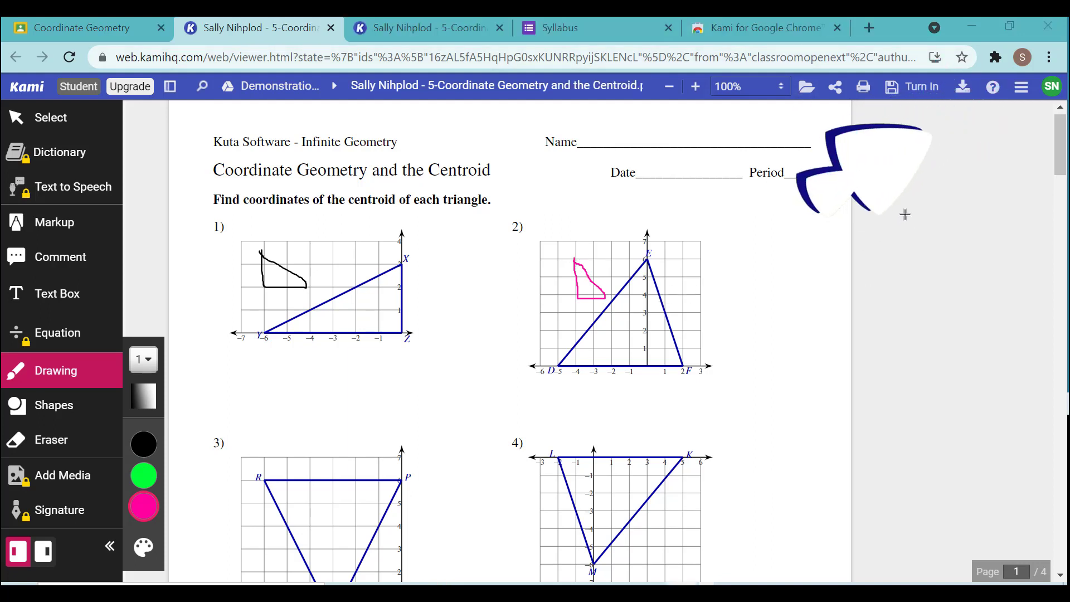
Step: Export the Kami worksheet with all annotations to Google Drive
left_click(963, 89)
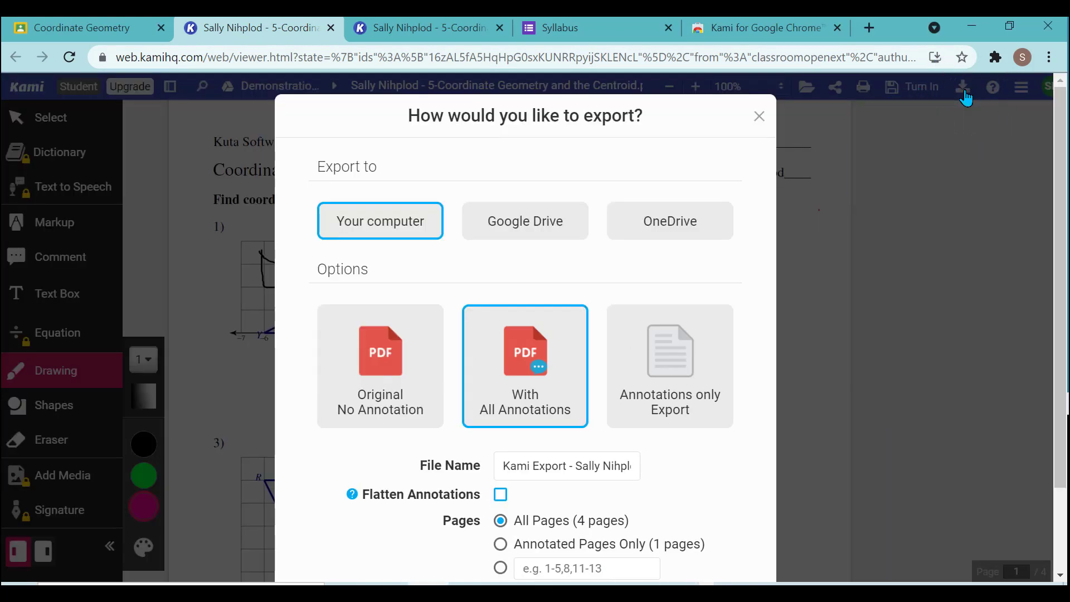
scroll(580, 206, "down", 1)
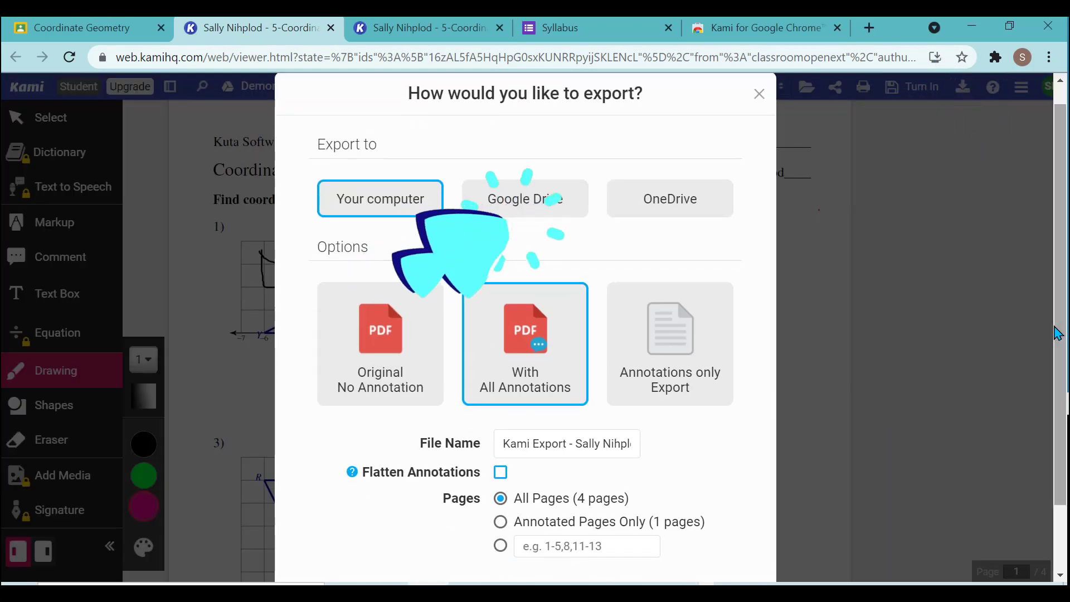
left_click(579, 206)
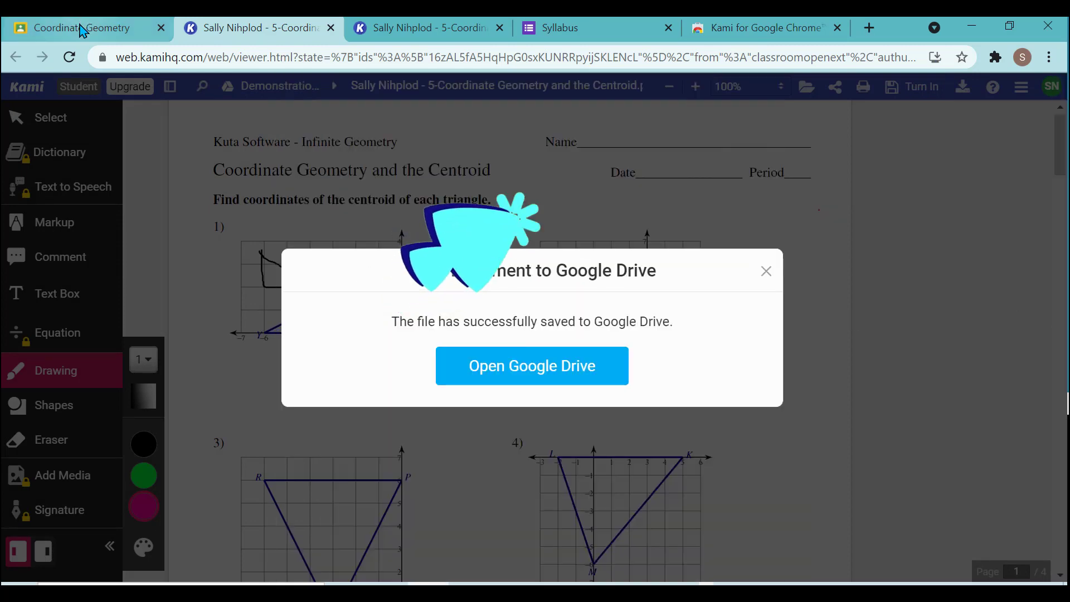
left_click(84, 28)
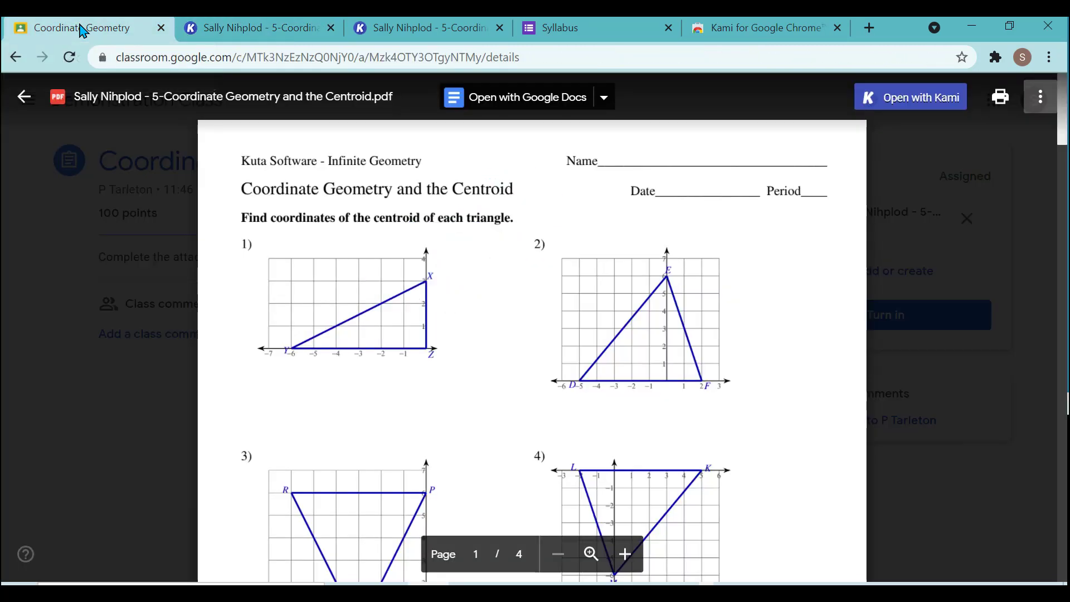
Step: Close the PDF preview and insert the Kami Export PDF from Google Drive into Coordinate Geometry
left_click(23, 97)
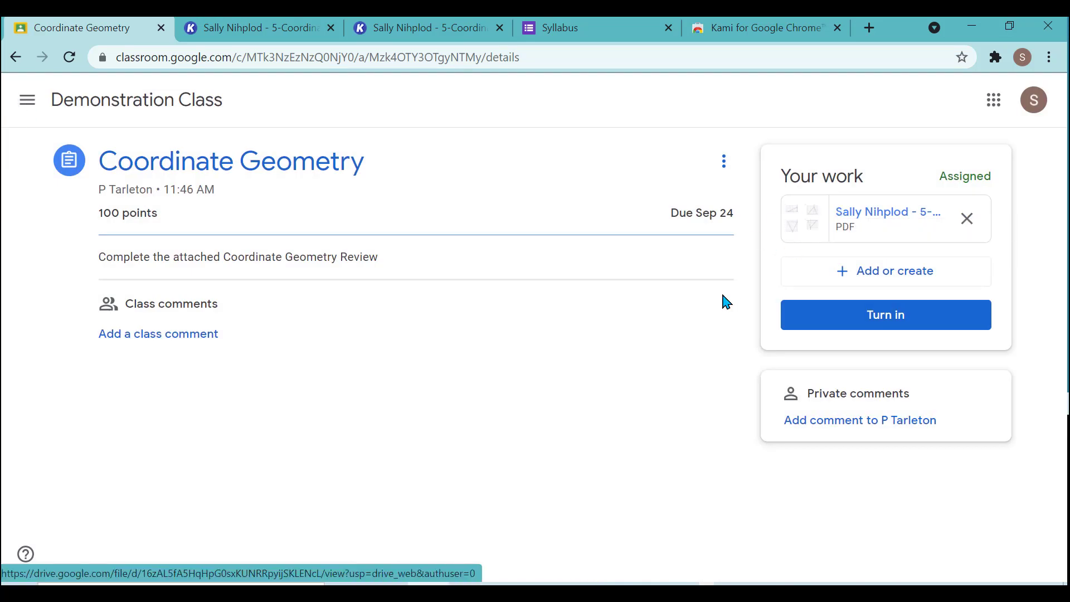
left_click(856, 277)
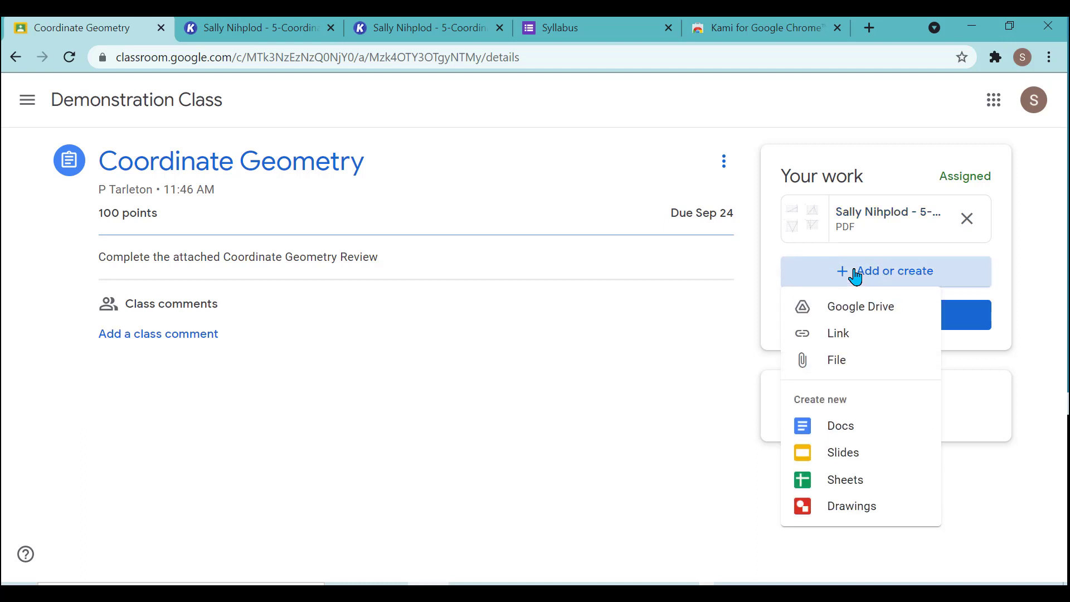
left_click(852, 312)
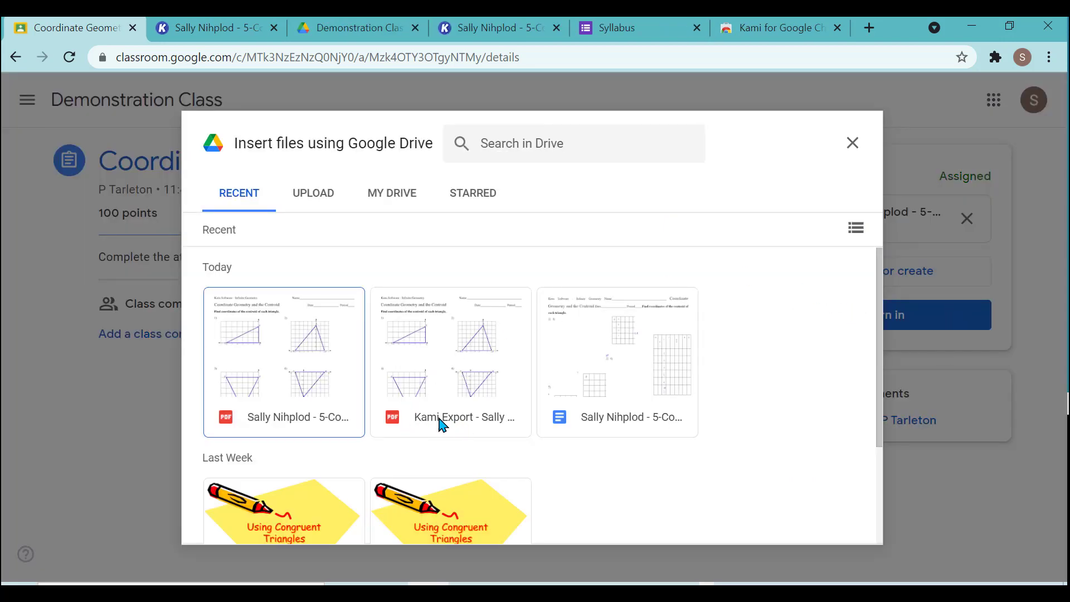
left_click(456, 385)
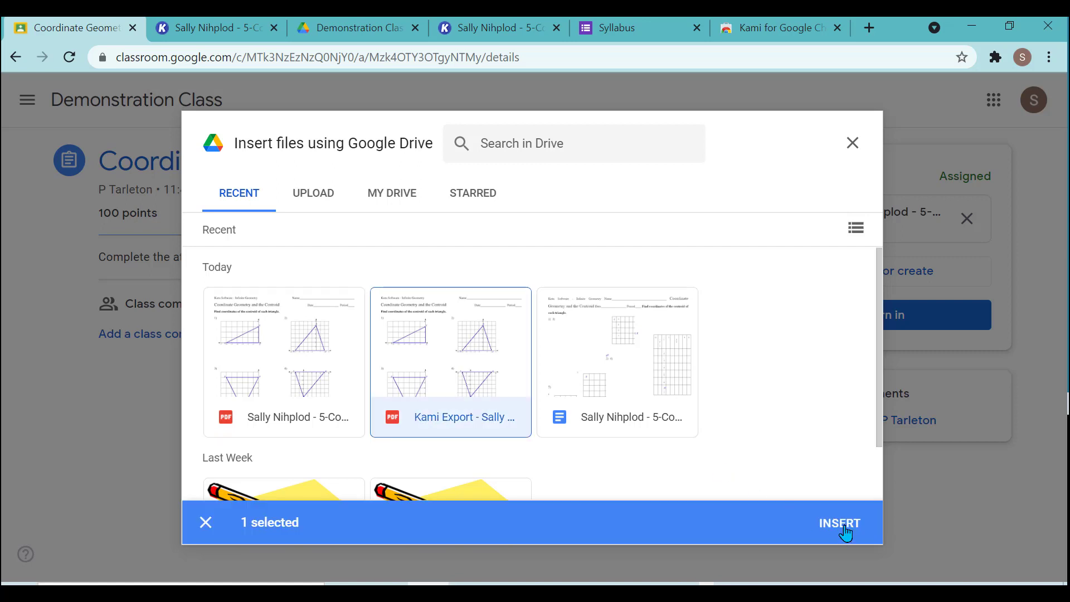
left_click(844, 530)
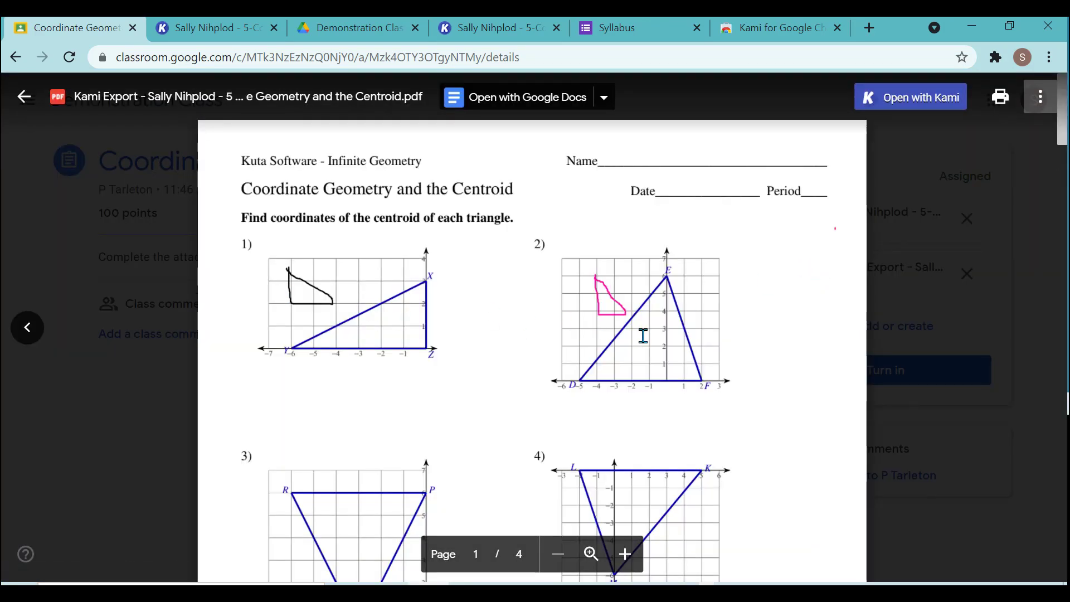
Step: Turn in Coordinate Geometry's two PDFs, then expand Unit 1 Lesson 12 to reveal its U1L12 Slides
key("Escape")
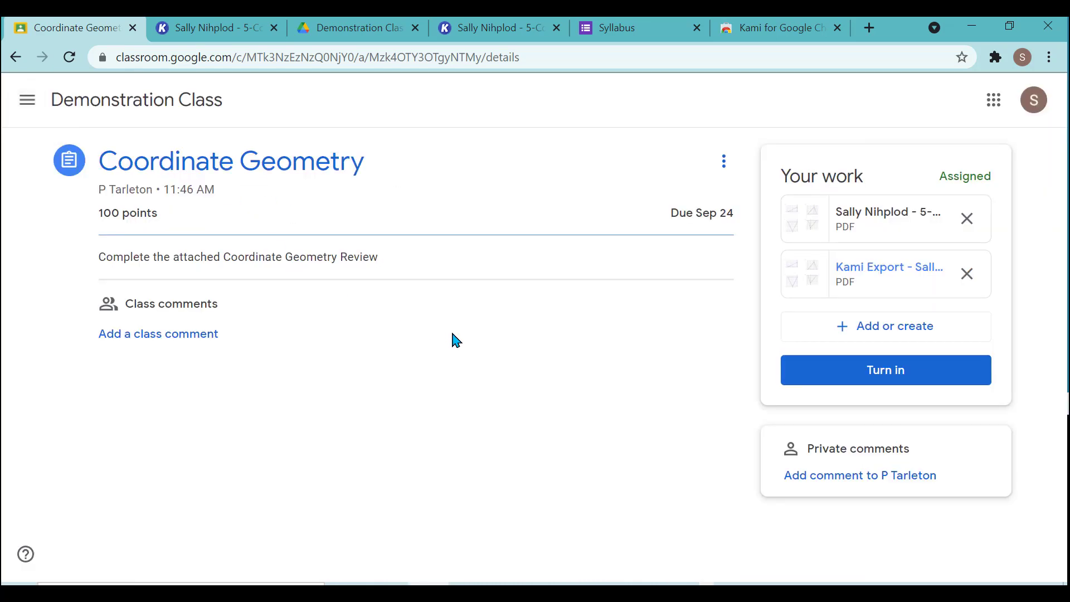
left_click(883, 373)
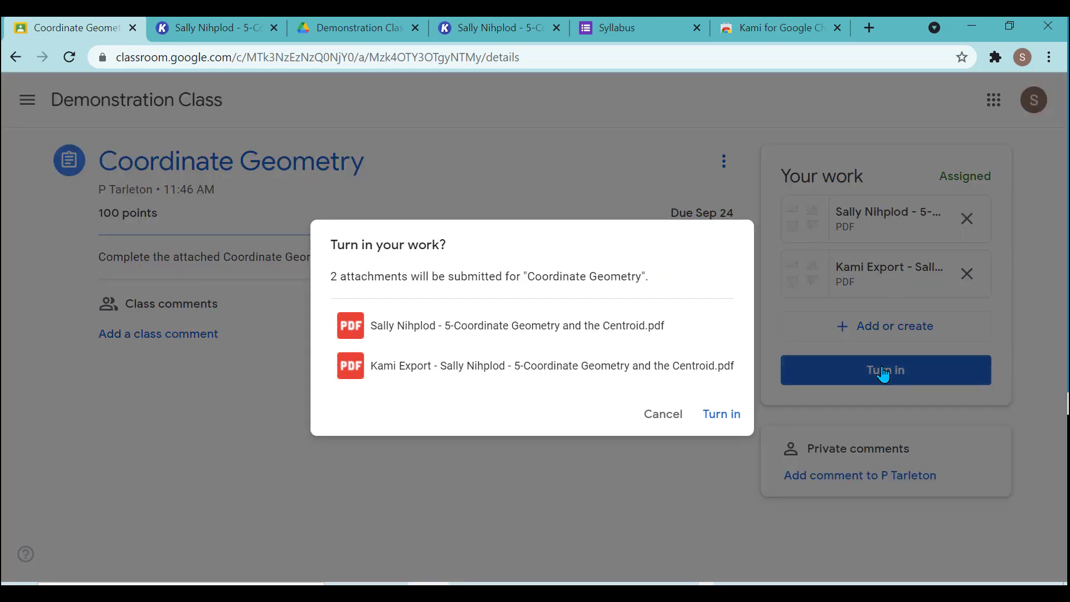
key("alt+Left")
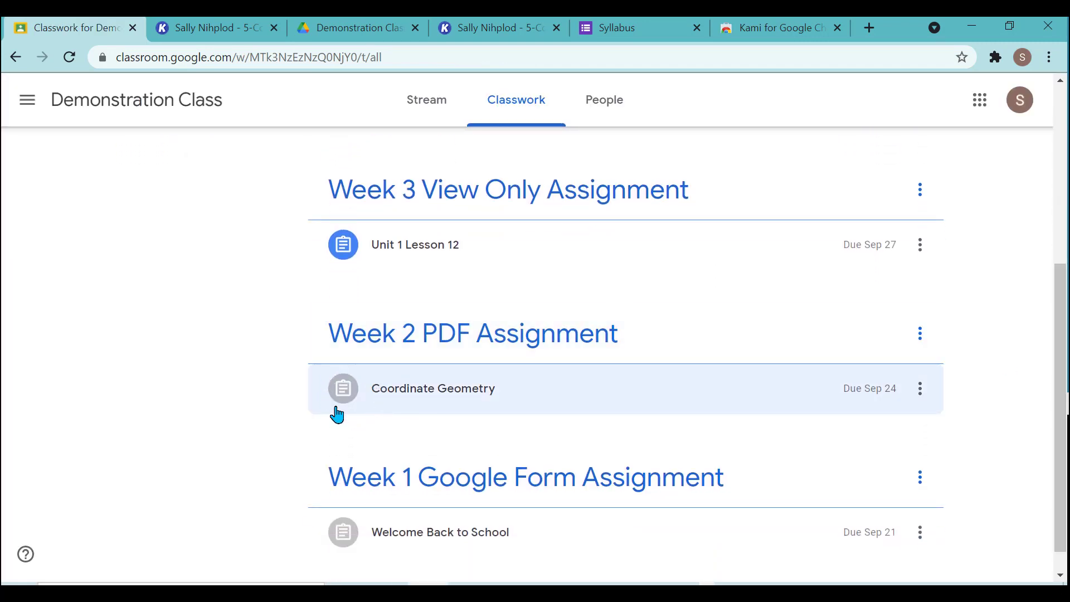
left_click_drag(1058, 371, 1057, 317)
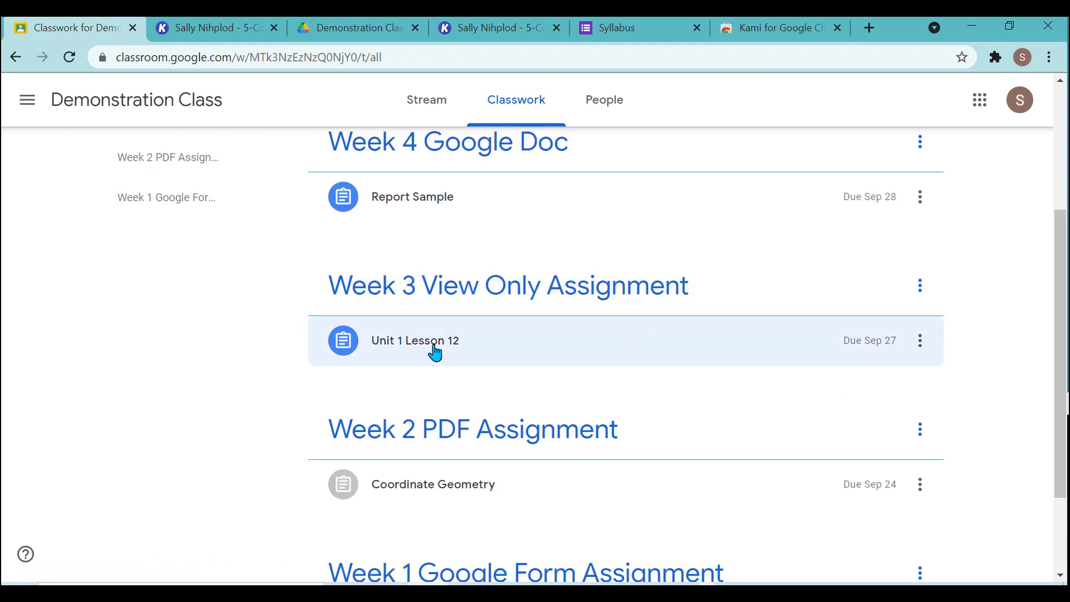
left_click(434, 352)
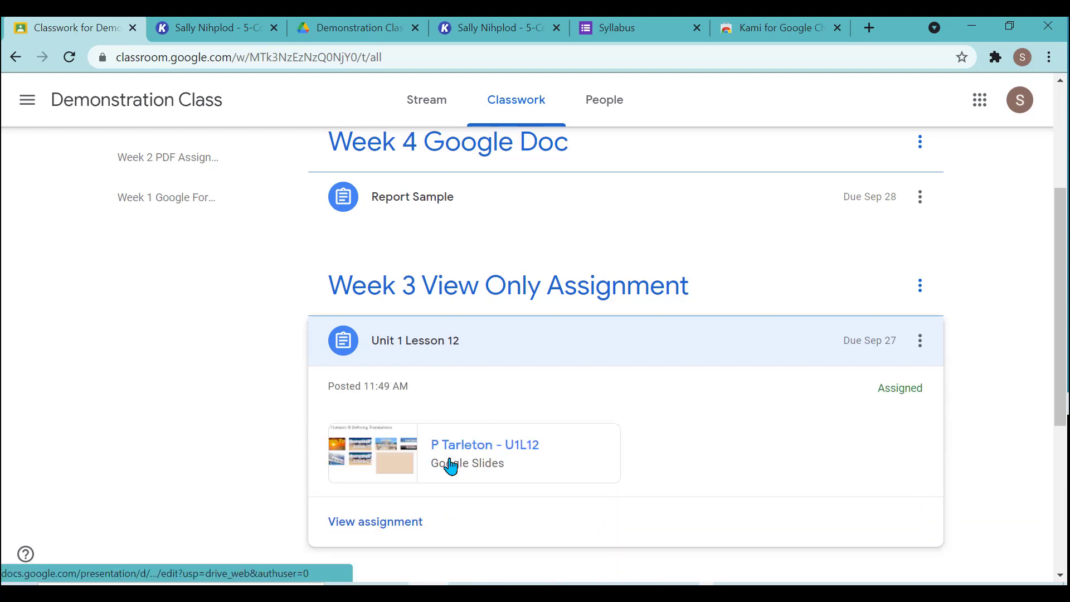
Step: Open the U1L12 slides and copy the entire presentation, naming it the student's first name plus 'copy'
left_click(450, 465)
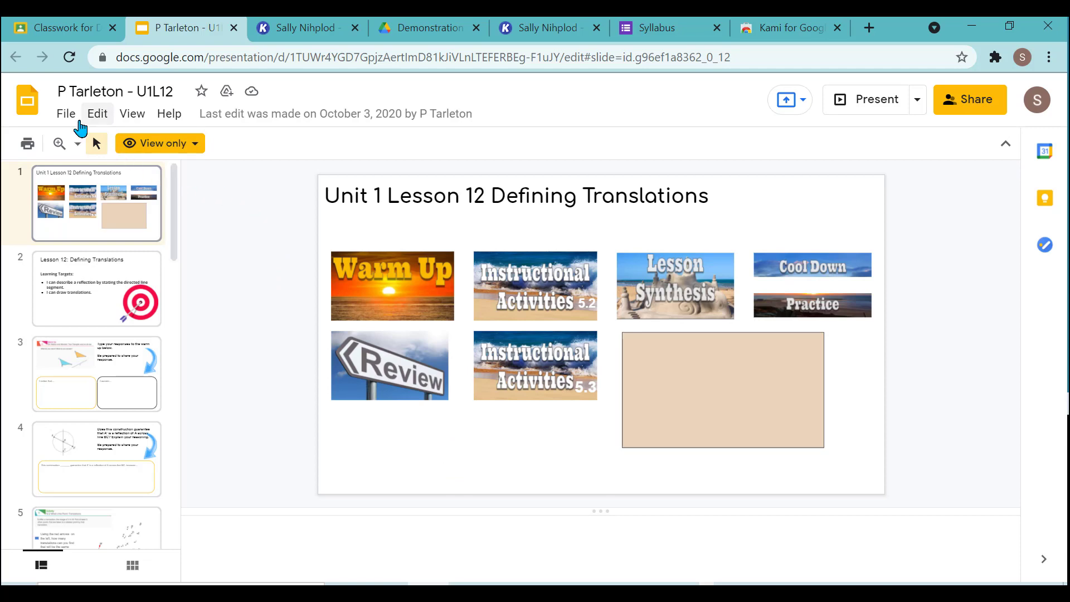
left_click(66, 113)
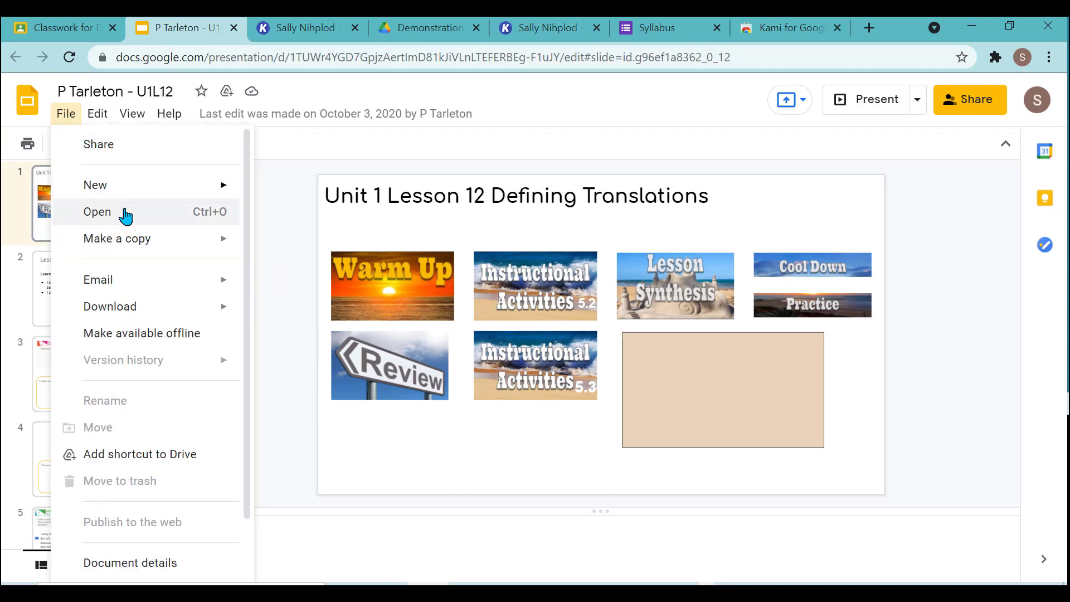
mouse_move(151, 238)
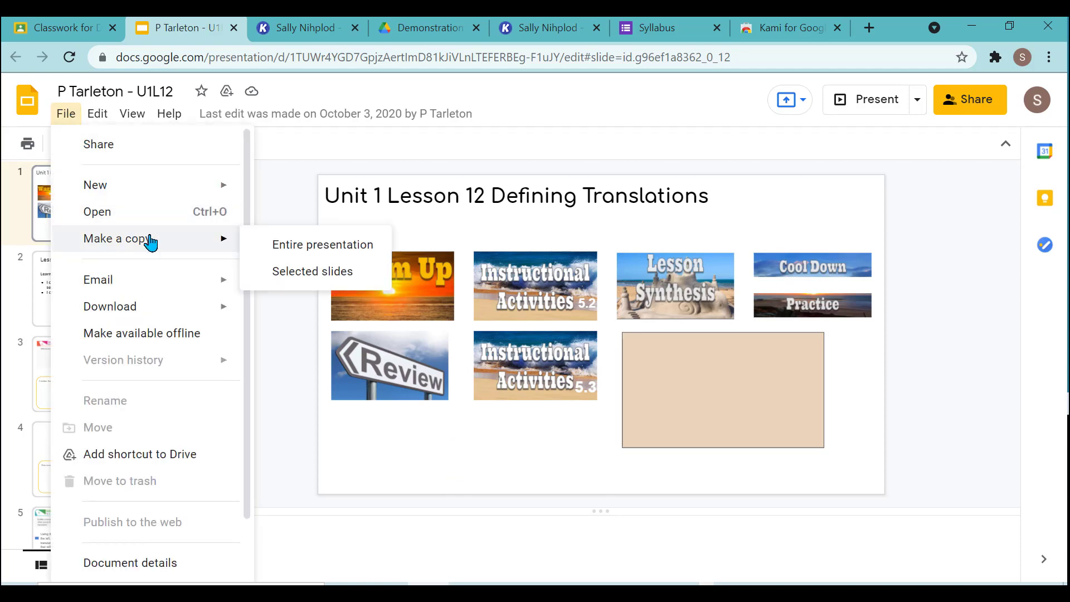
left_click(280, 254)
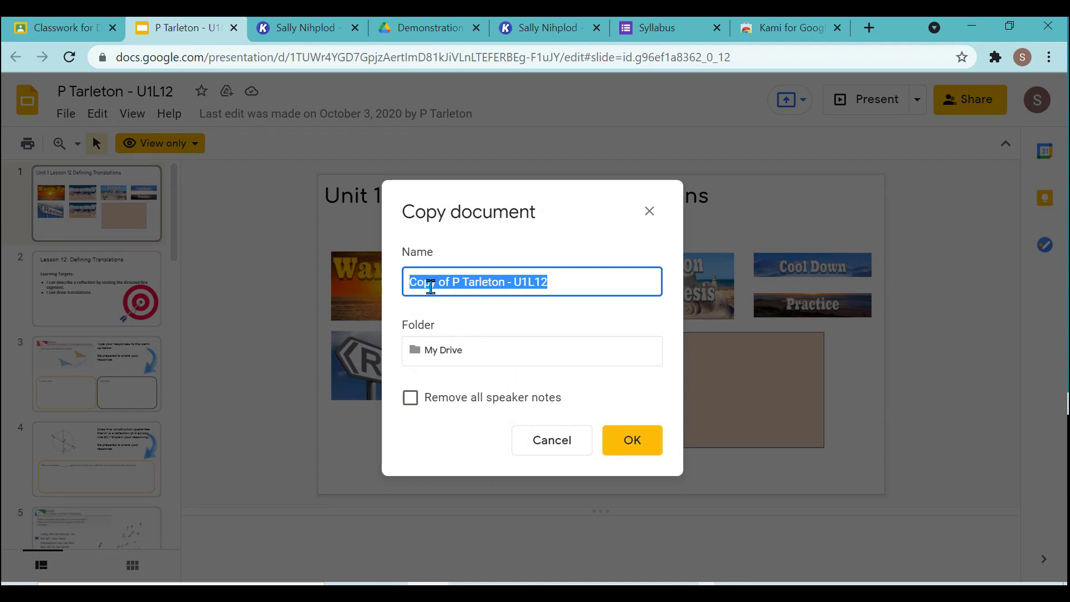
left_click(433, 285)
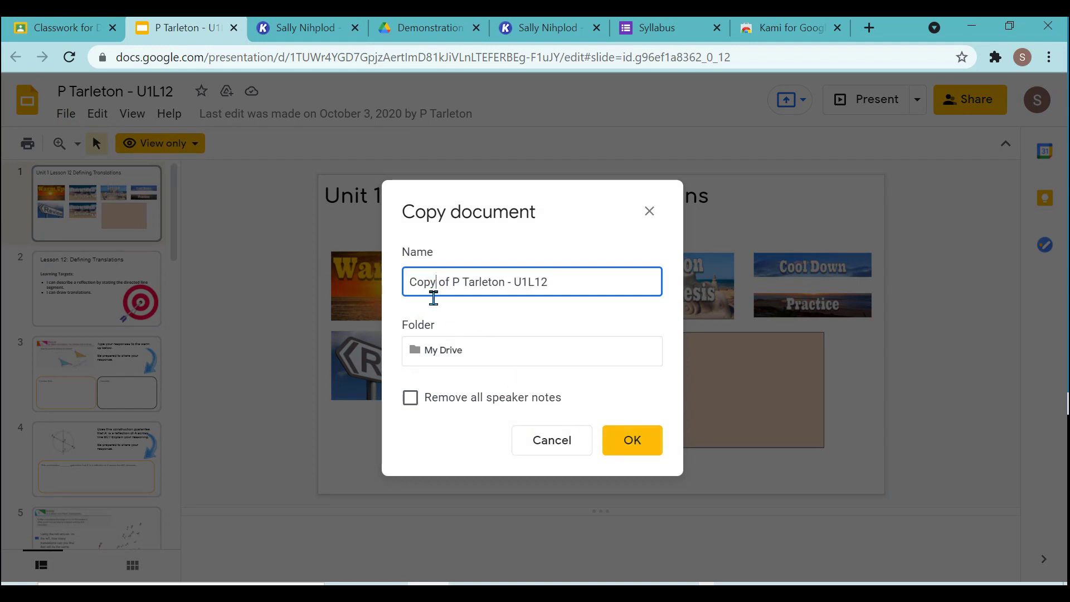
key("BackSpace")
key("BackSpace")
key("BackSpace")
key("BackSpace")
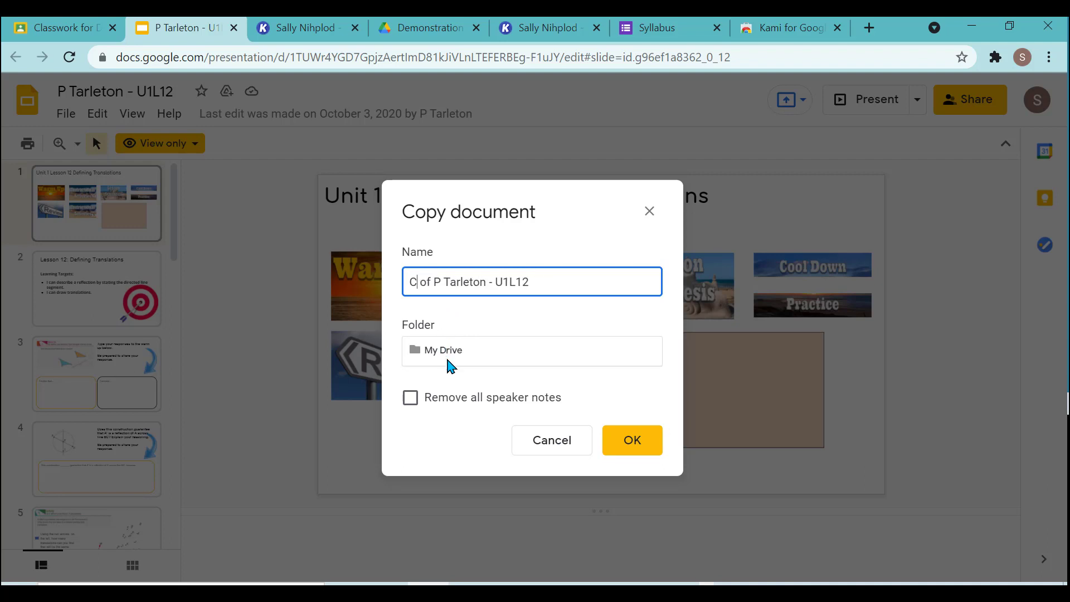
type("Sally copy")
key("Return")
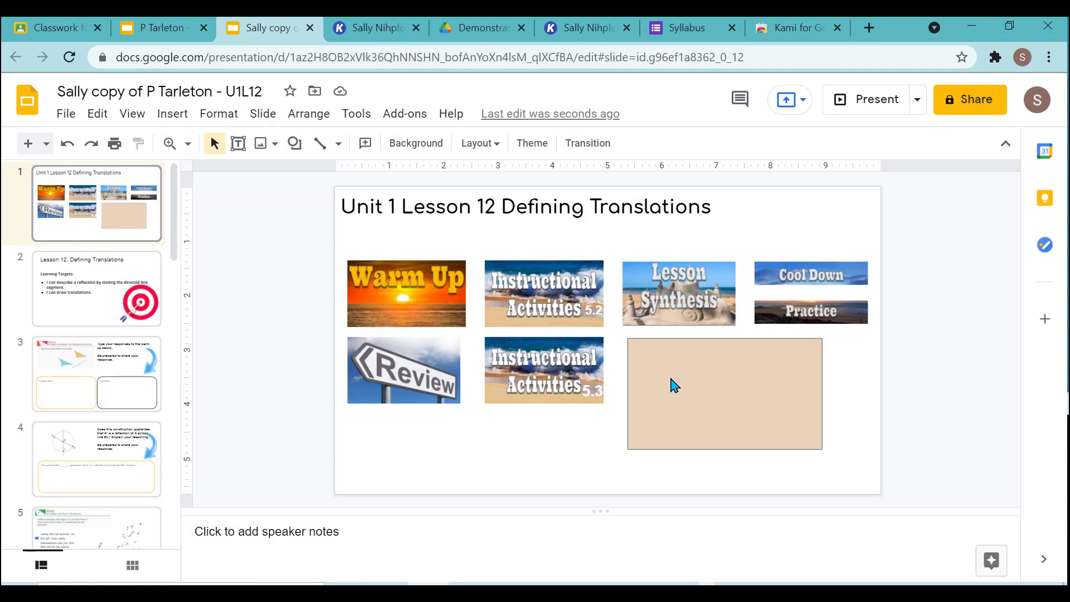
Step: Look over the Warm Up slide's 'I notice that...' box, then return to the title slide
left_click(84, 397)
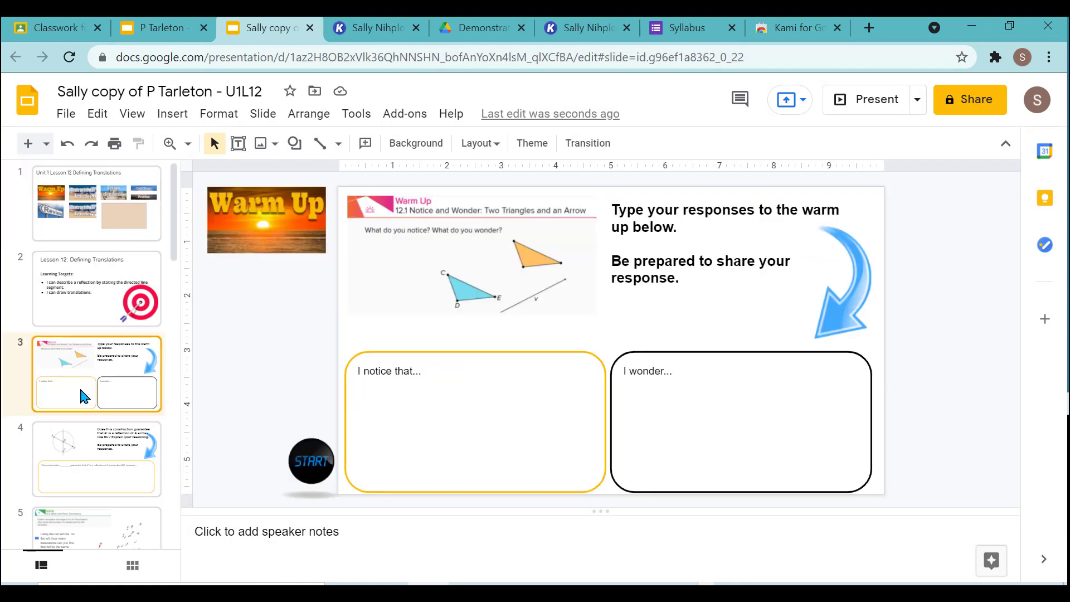
left_click(457, 453)
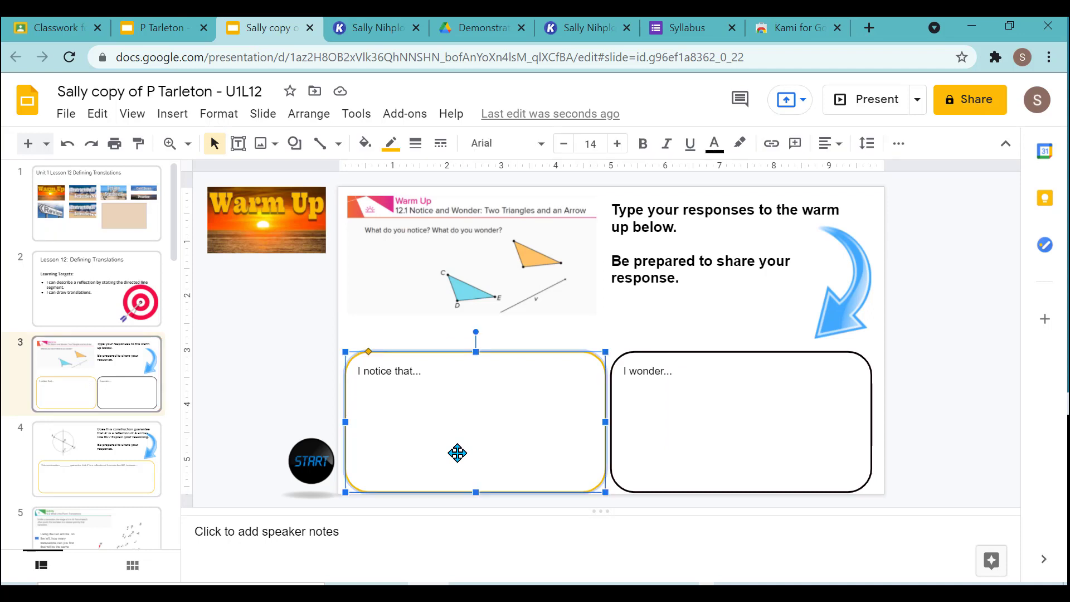
left_click(95, 225)
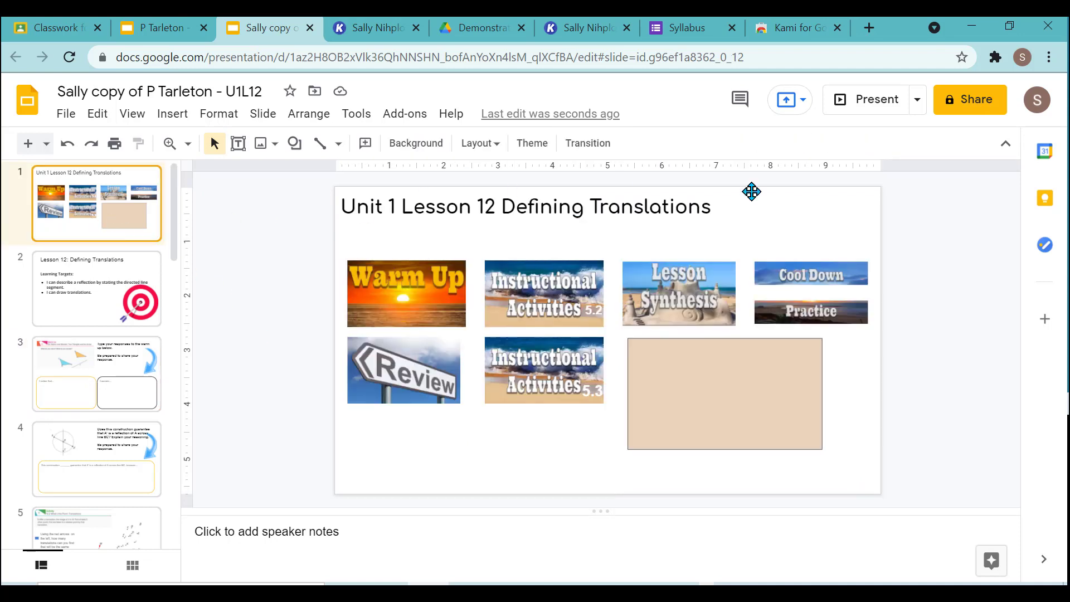
Step: Set link sharing to Anyone with the link as Viewer and copy the link
left_click(974, 106)
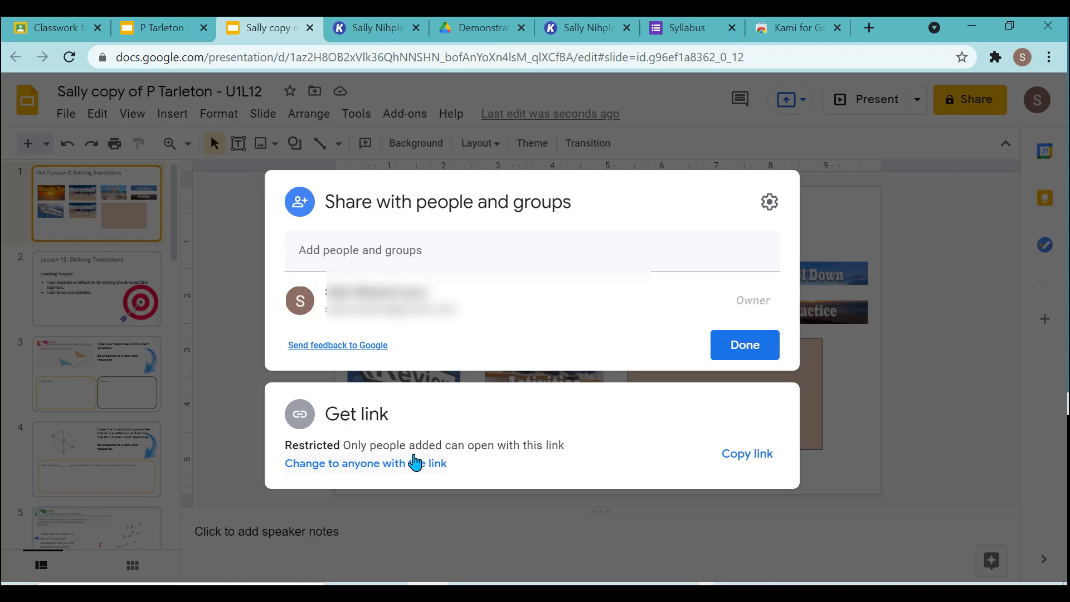
left_click(415, 463)
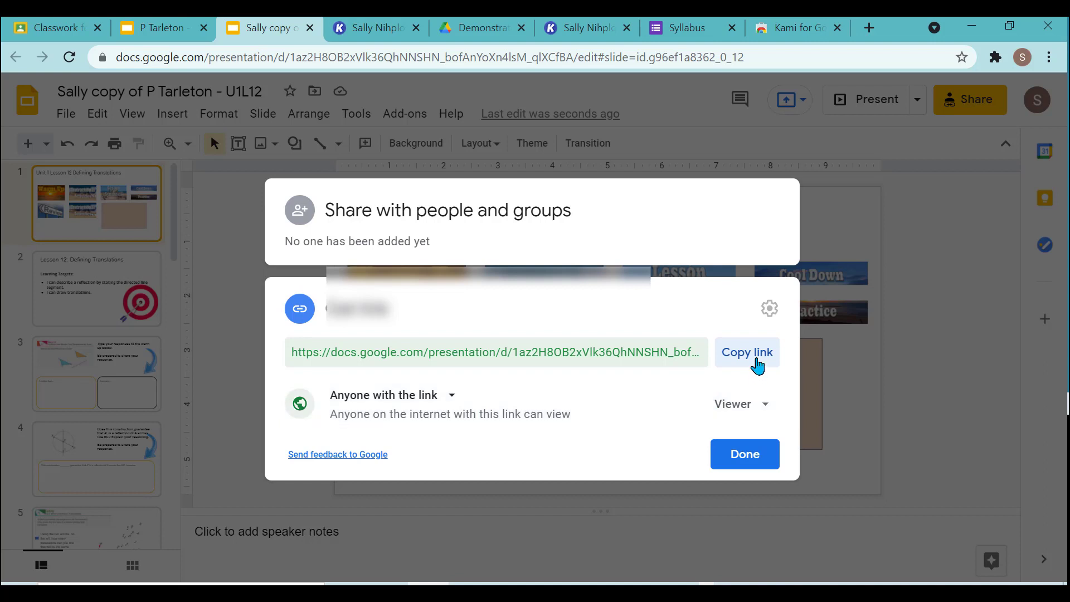
left_click(758, 367)
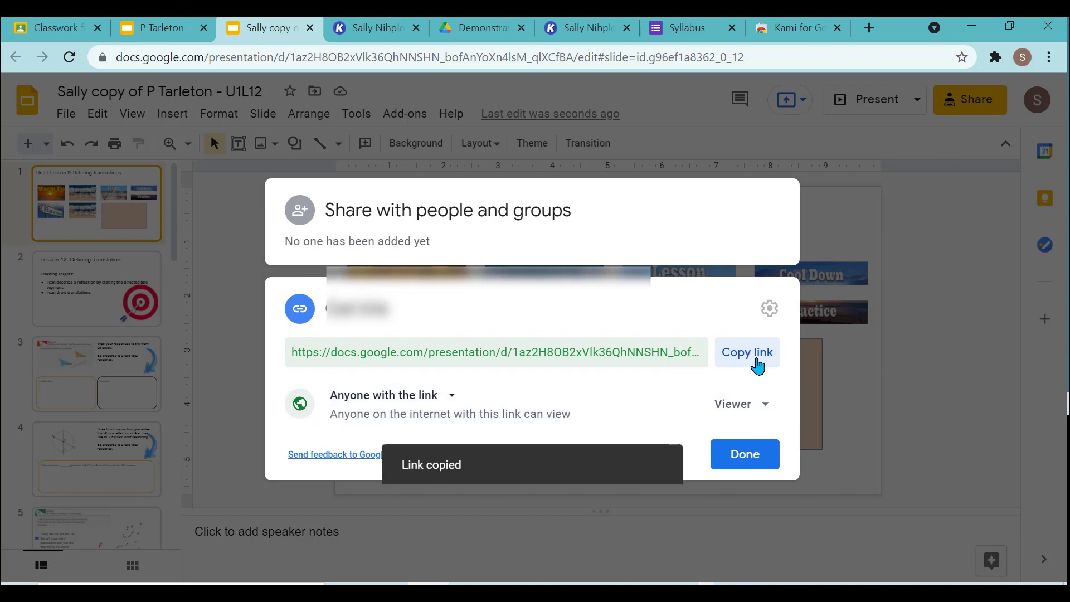
Step: Back in Classroom, attach the copied presentation link to Unit 1 Lesson 12
left_click(65, 34)
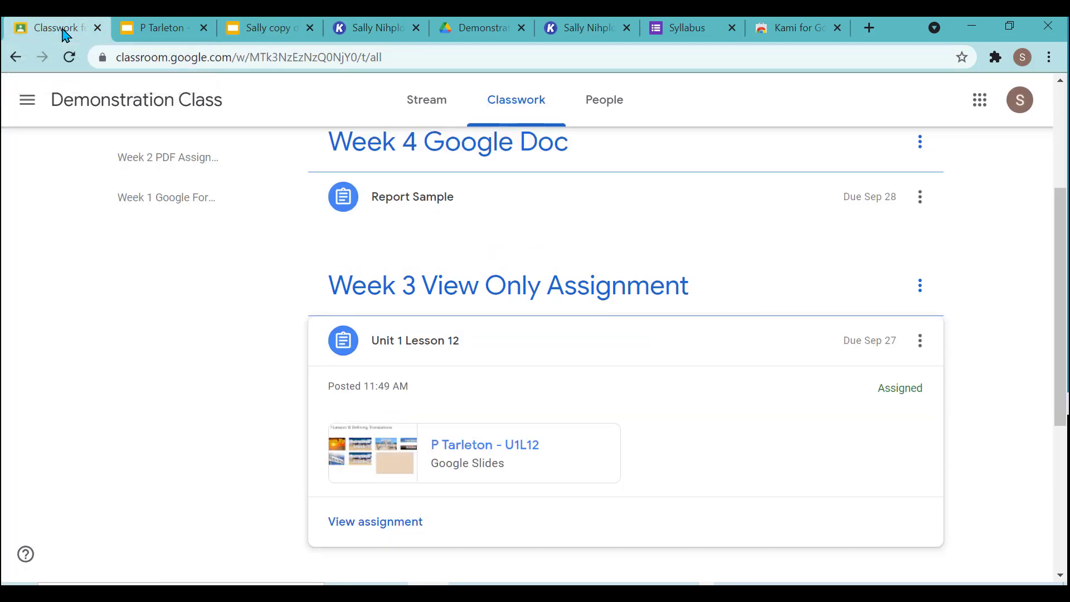
left_click(378, 529)
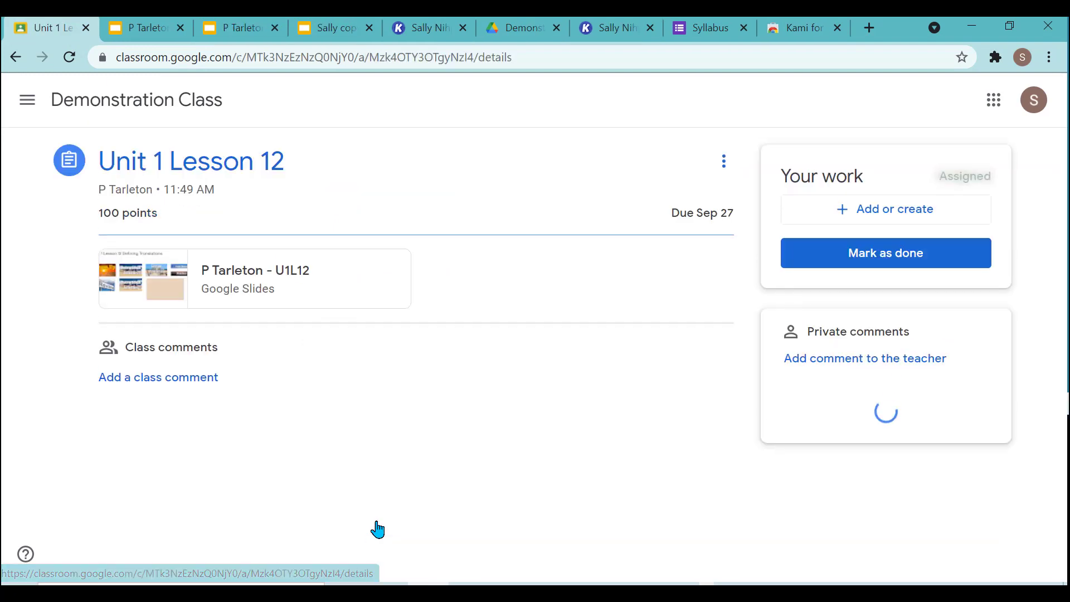
left_click(855, 216)
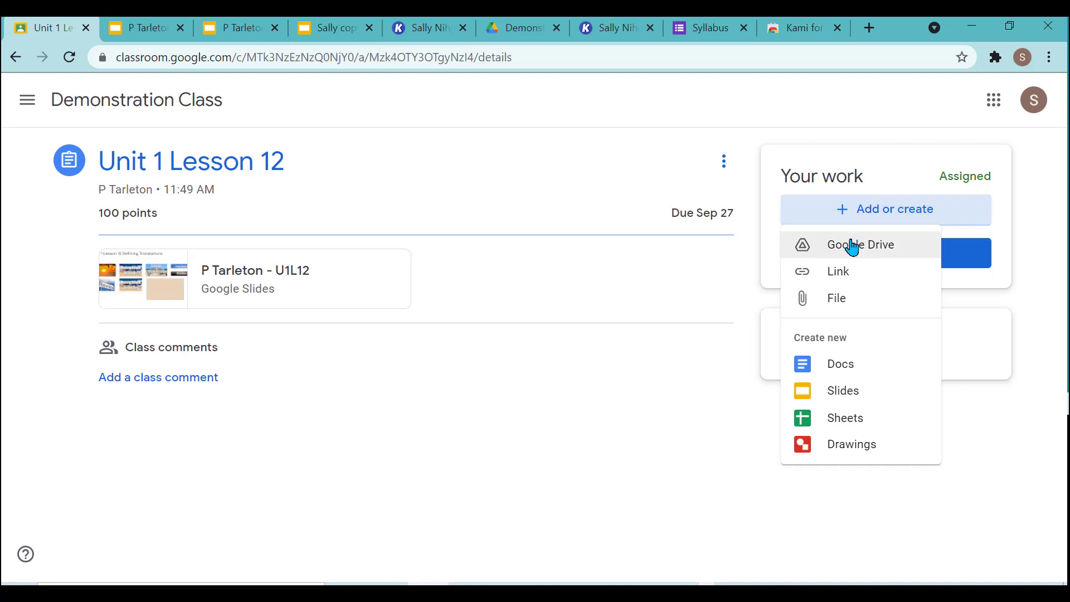
left_click(848, 277)
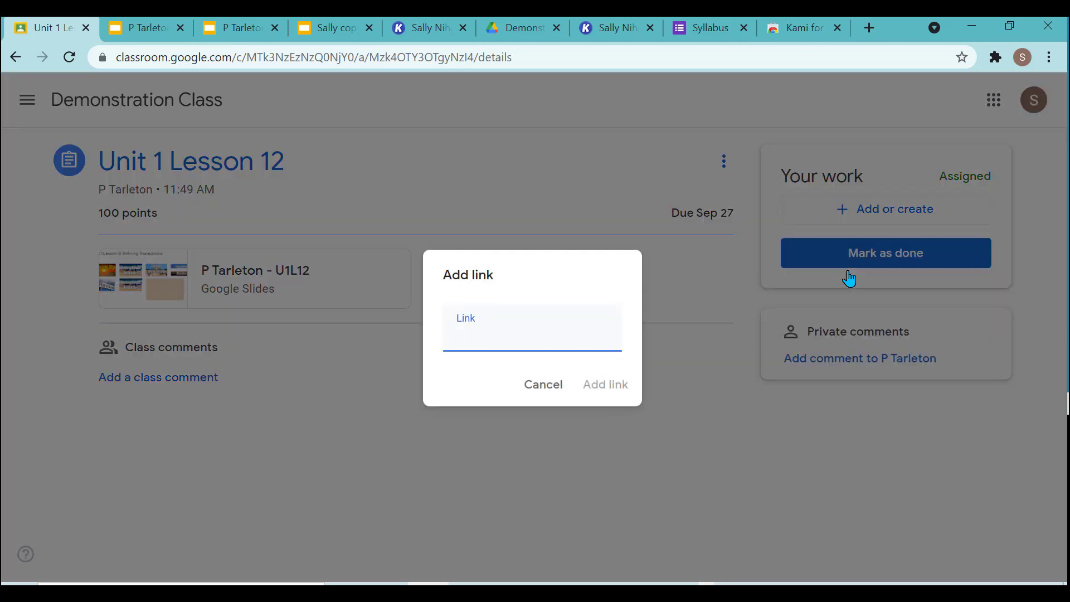
key("ctrl+v")
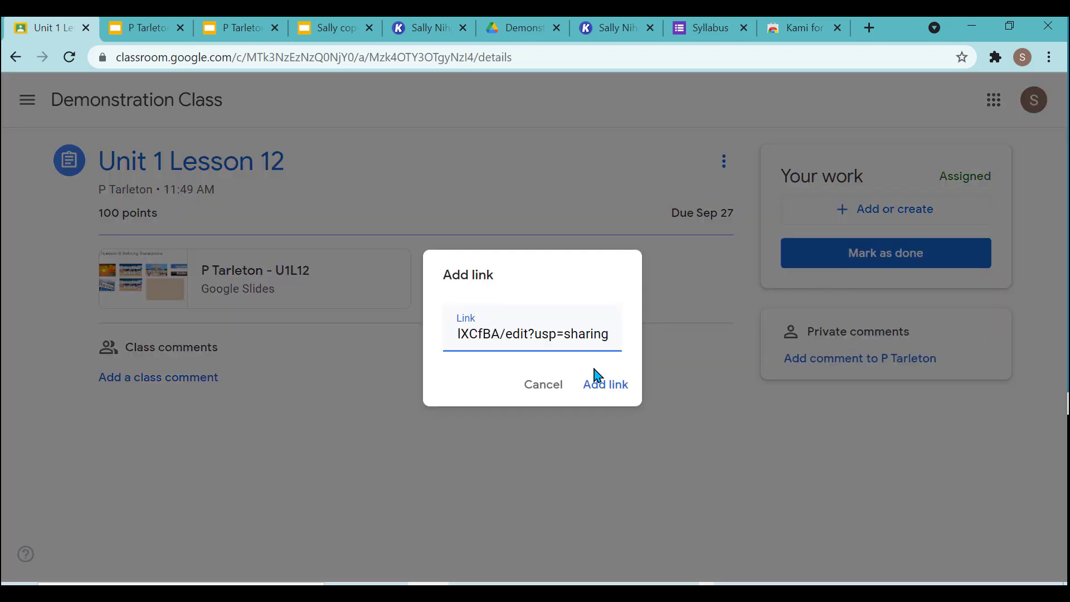
left_click(585, 382)
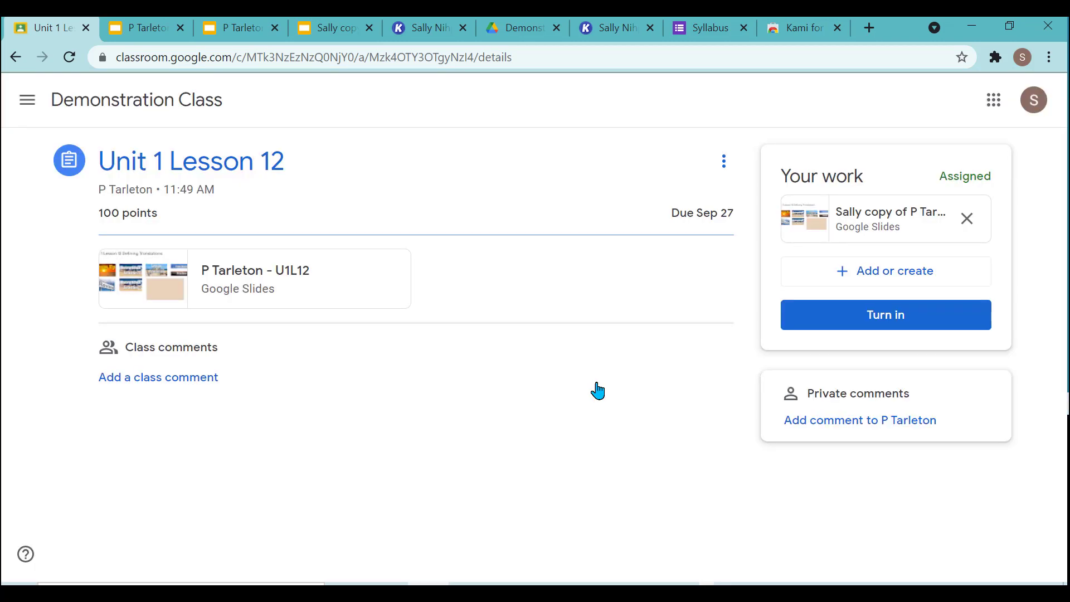
Step: Dismiss the Google Drive picker without adding anything, then turn in Unit 1 Lesson 12
left_click(866, 275)
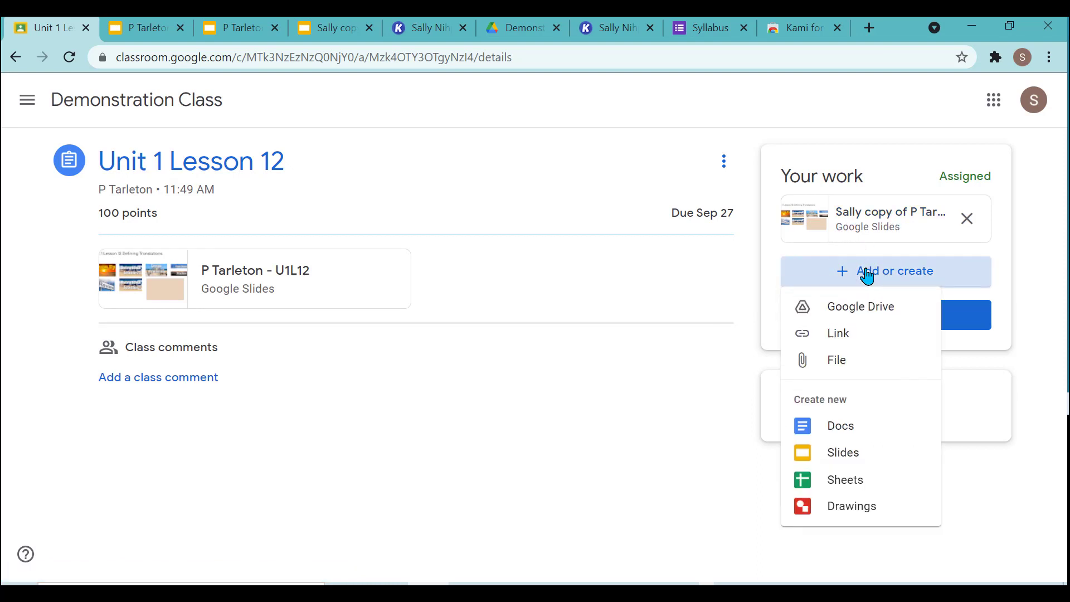
left_click(843, 308)
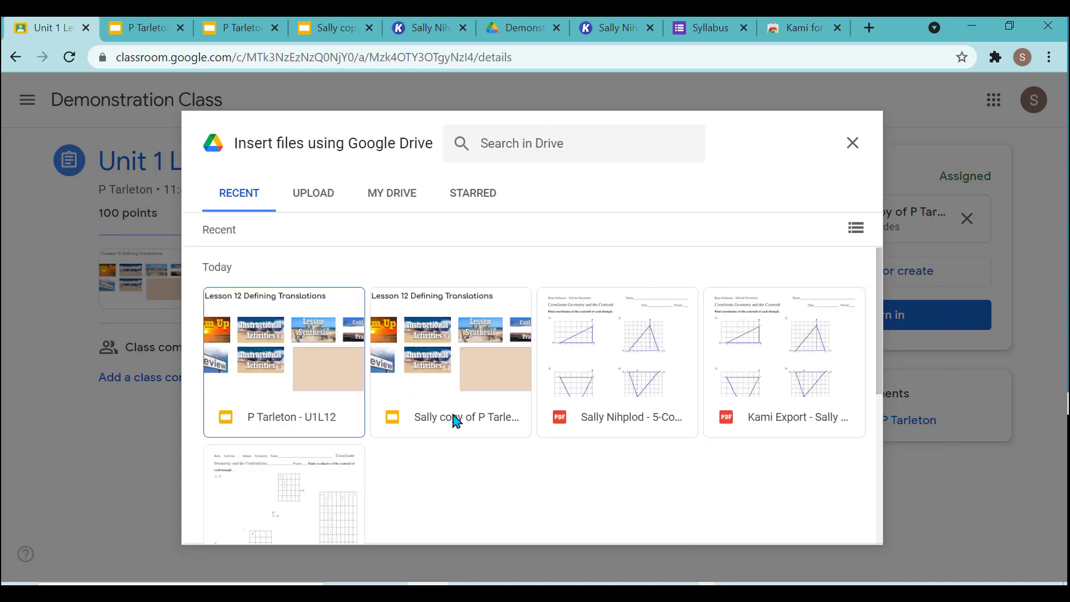
left_click(851, 144)
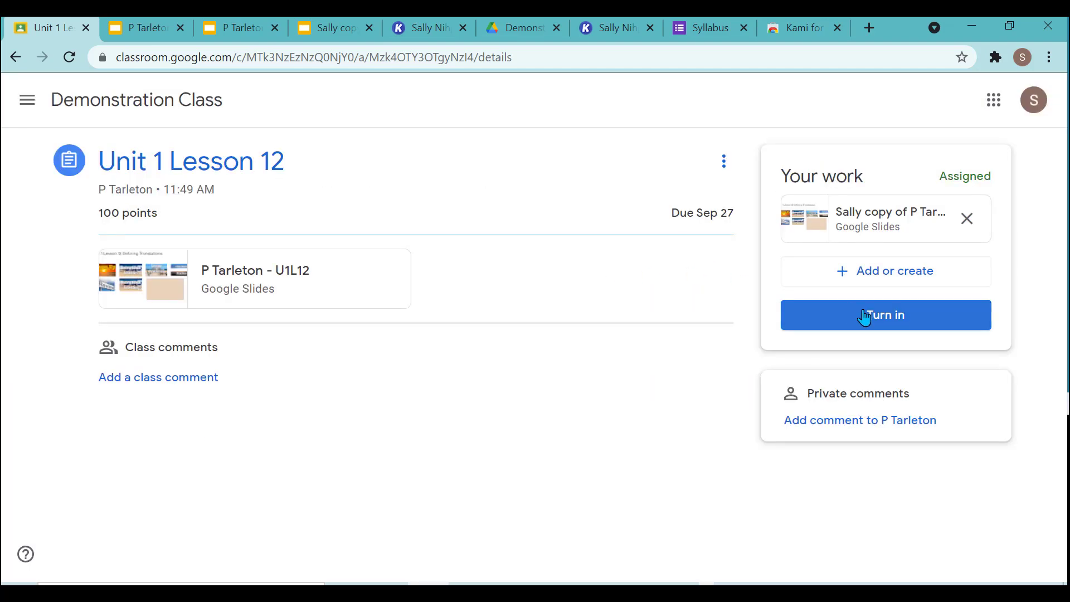
left_click(864, 317)
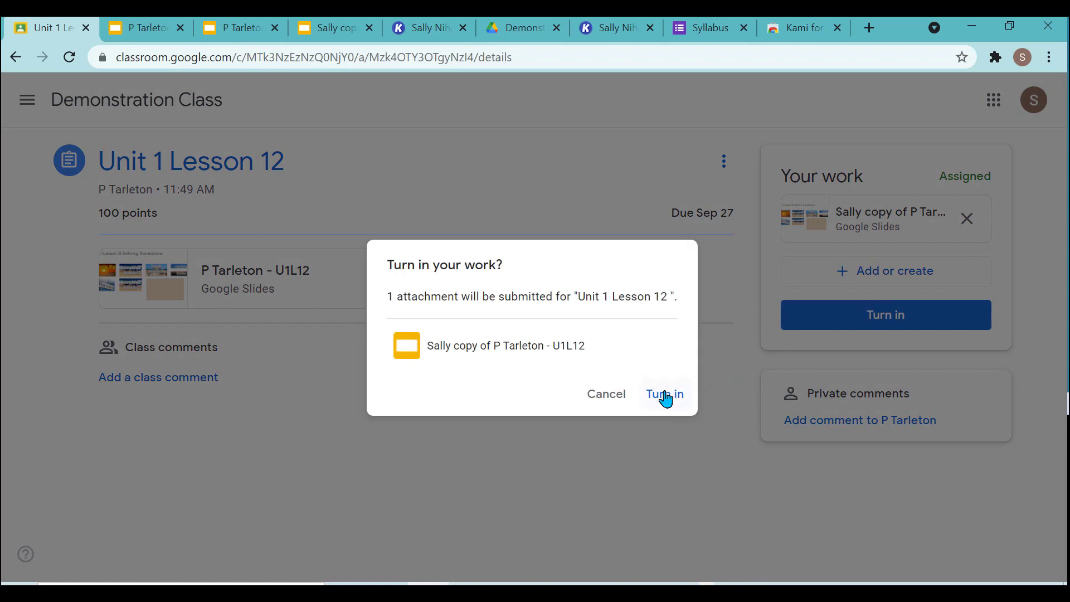
left_click(665, 397)
Step: Return to Demonstration Class classwork and open the Report Sample assignment's attached document
left_click(27, 100)
left_click(76, 110)
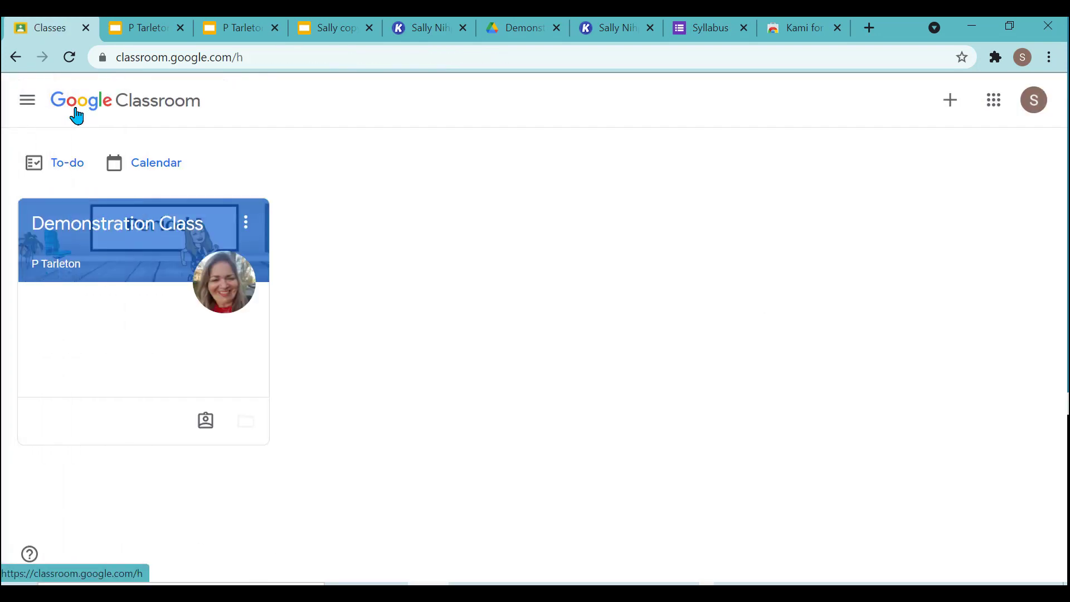
left_click(113, 223)
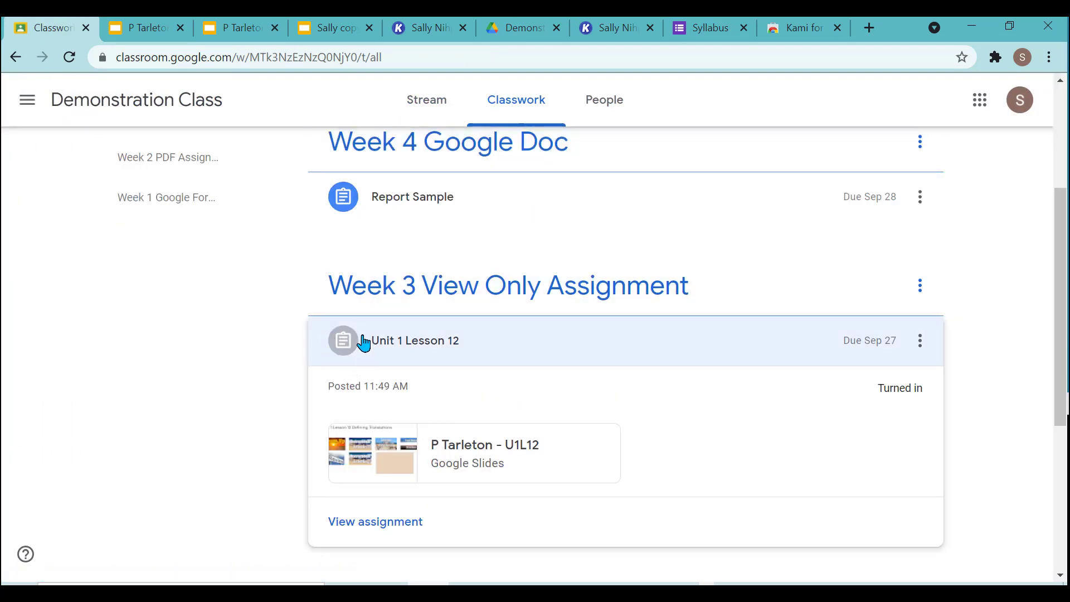
left_click(681, 323)
scroll(542, 422, "up", 4)
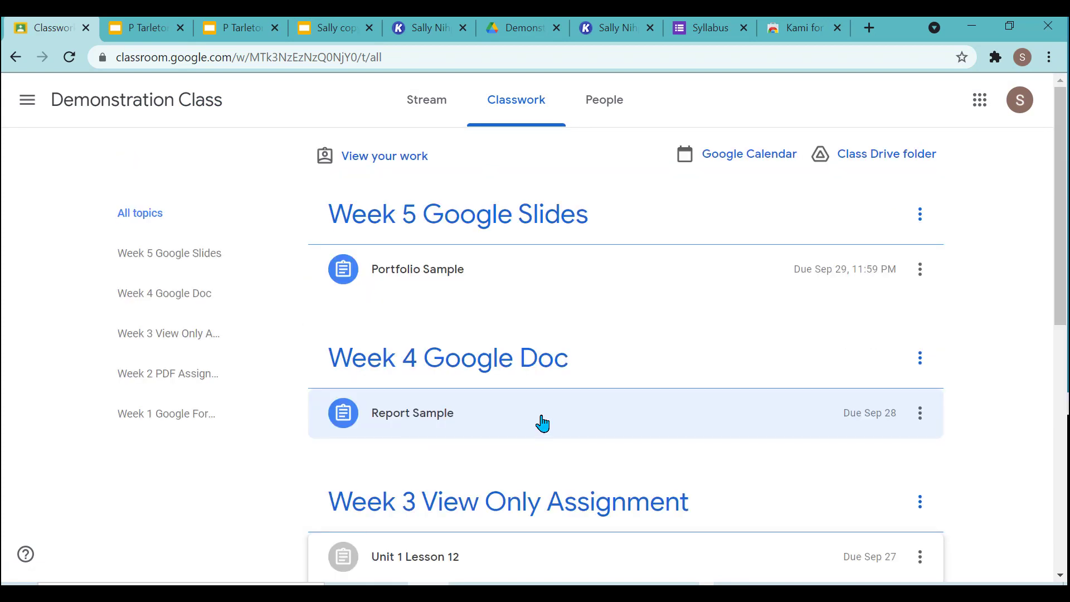
left_click(542, 424)
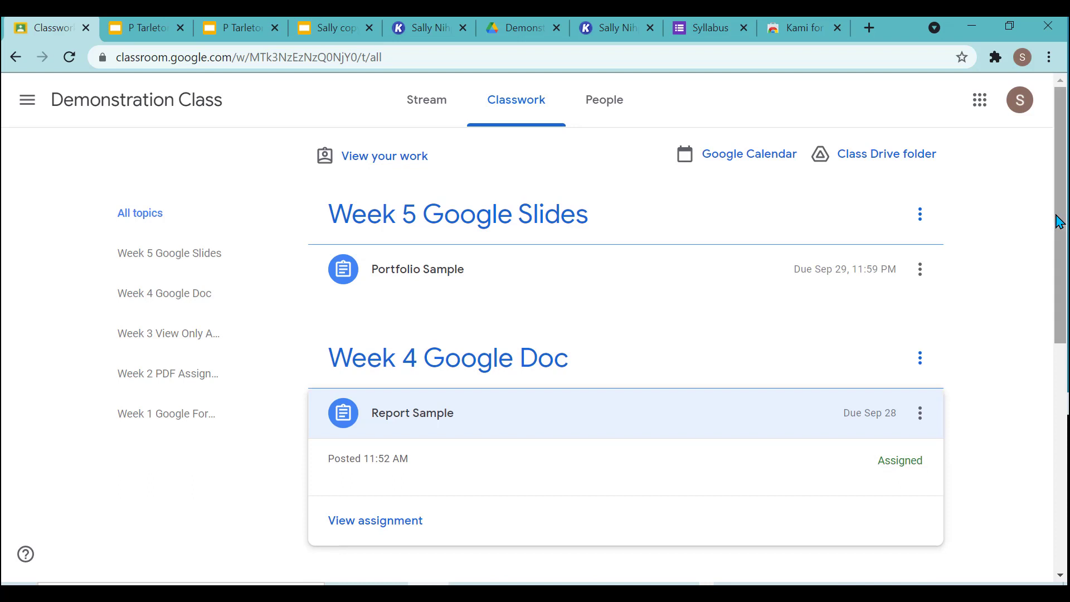
scroll(1059, 222, "down", 3)
left_click(373, 399)
left_click(844, 217)
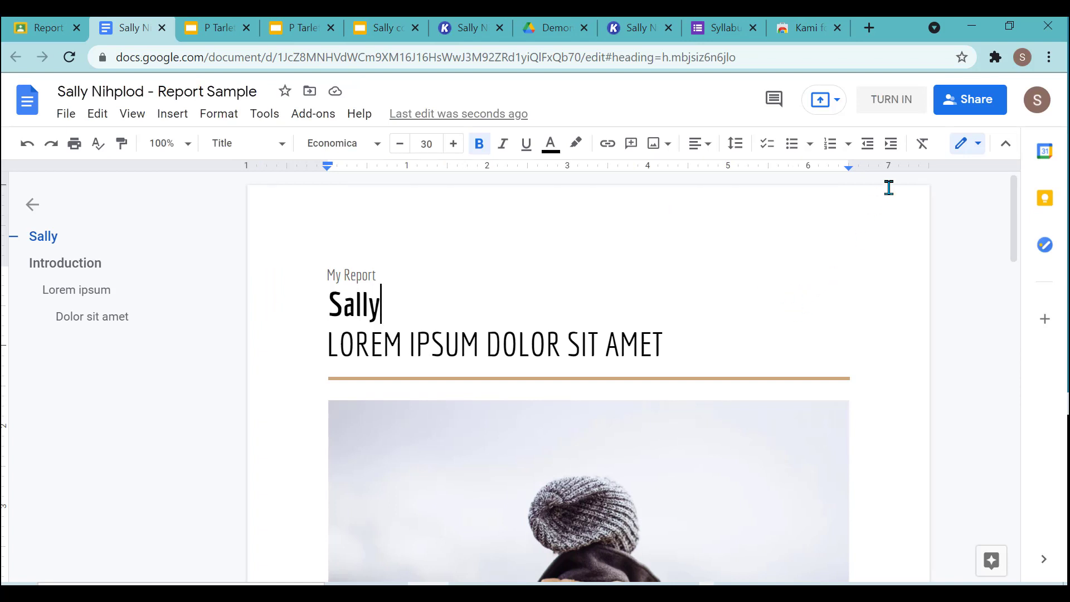
Step: Start turning in the Report Sample Doc using its TURN IN button
left_click(891, 100)
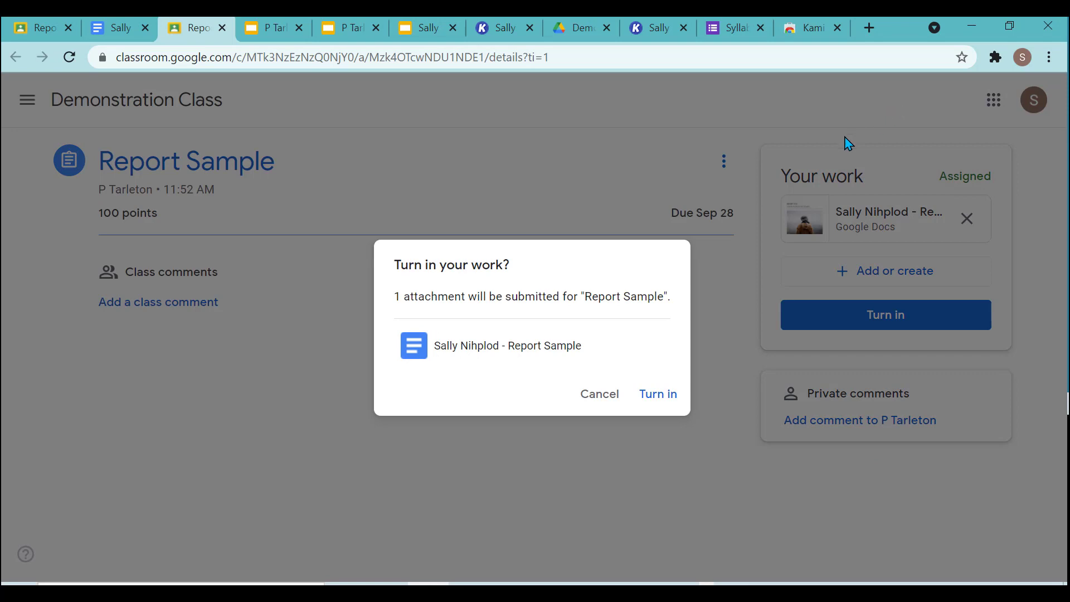
Step: Confirm the report turn-in, return to the classwork list, and expand Portfolio Sample
left_click(665, 394)
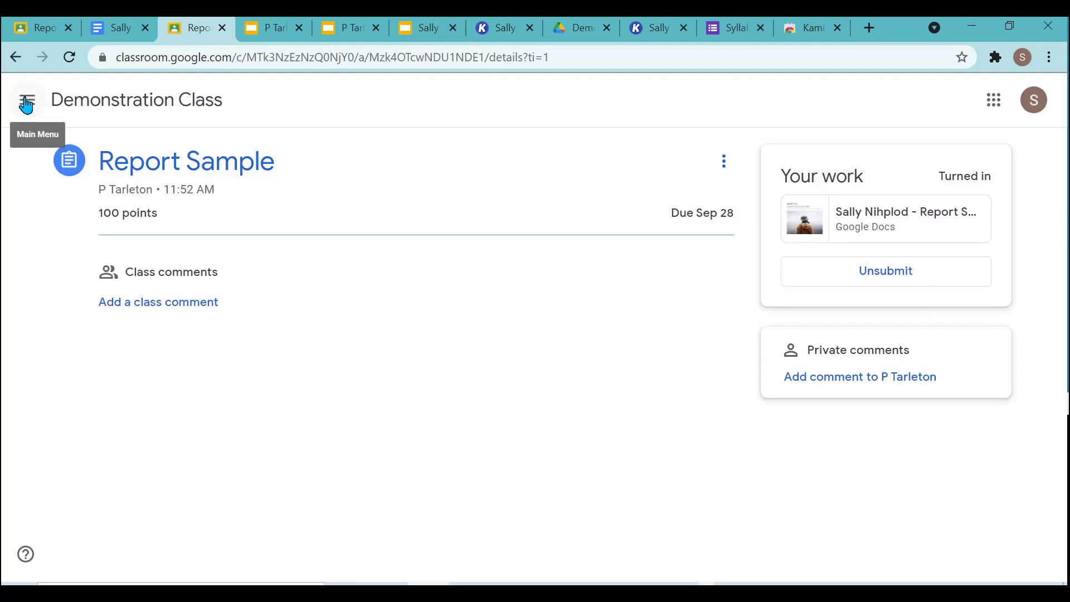
left_click(27, 101)
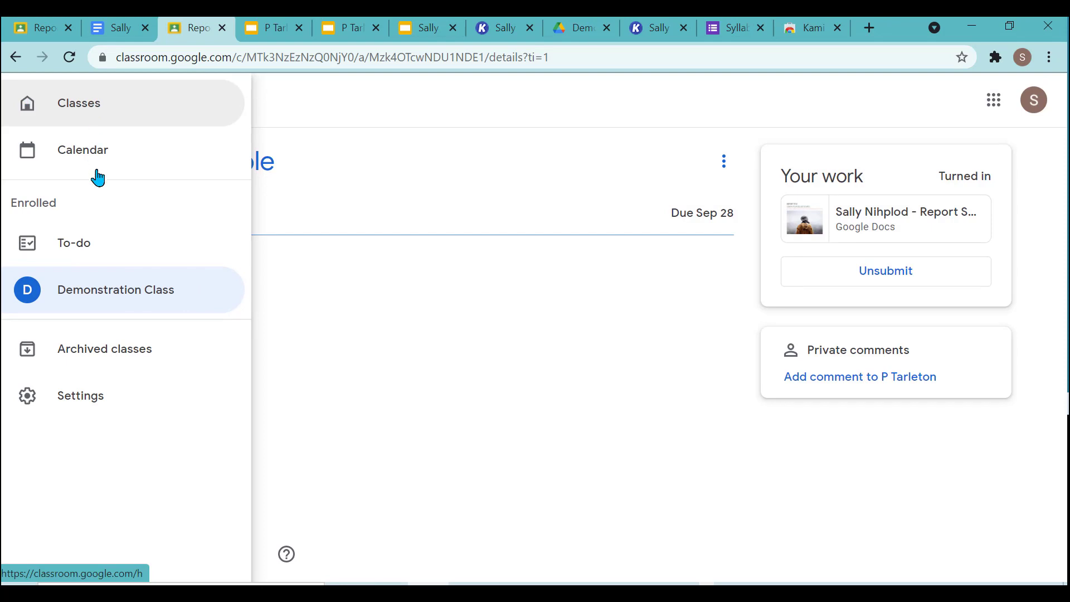
key("alt+Left")
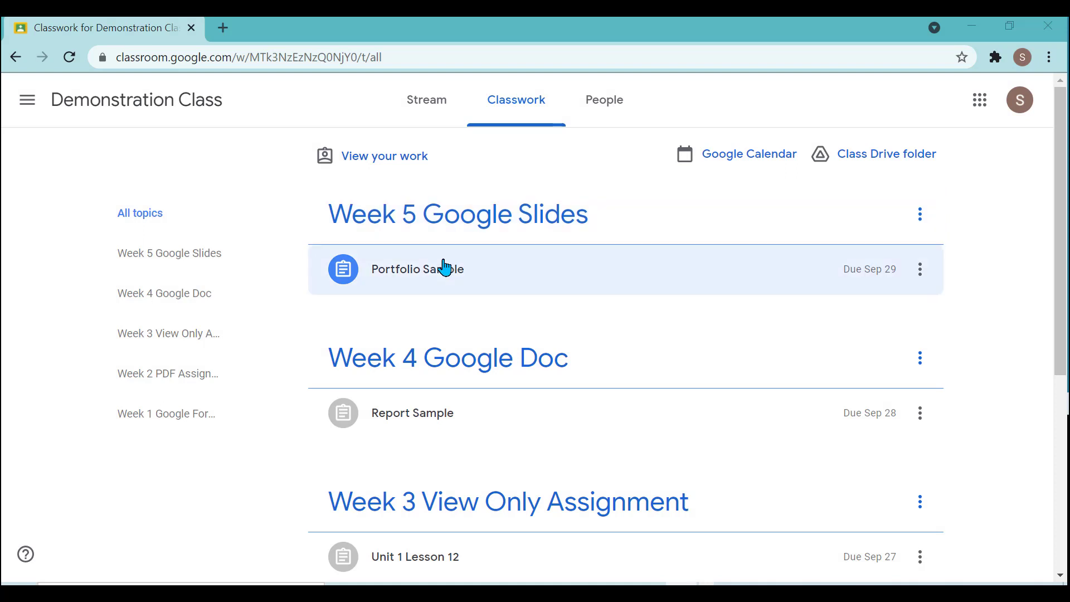
left_click(445, 267)
Step: Open the Portfolio Sample slides and replace the 'Your Name' title with the student's first name
left_click(402, 437)
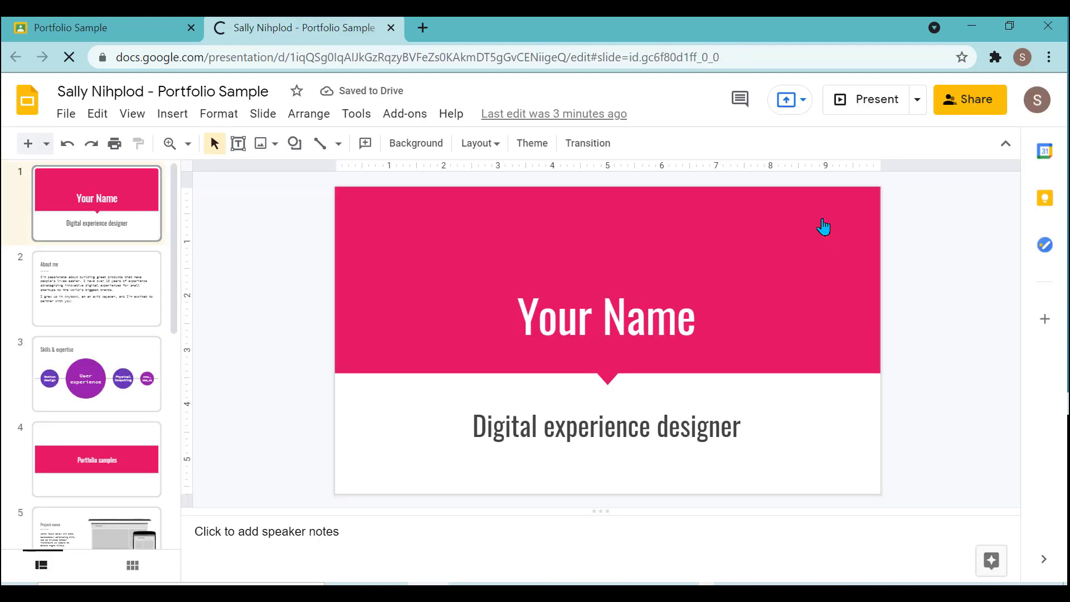
left_click(656, 314)
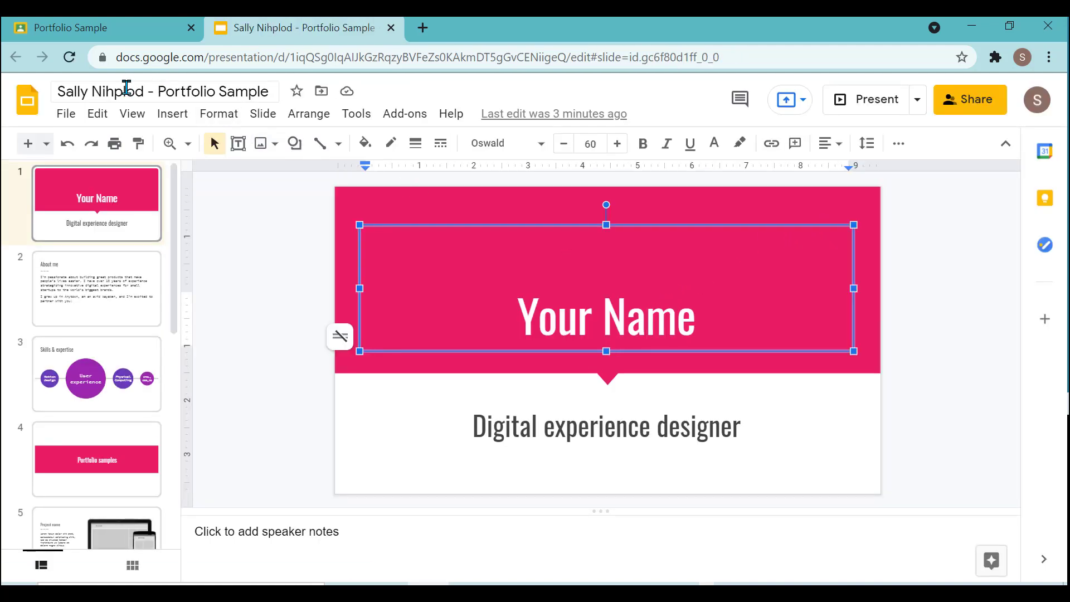
double_click(575, 323)
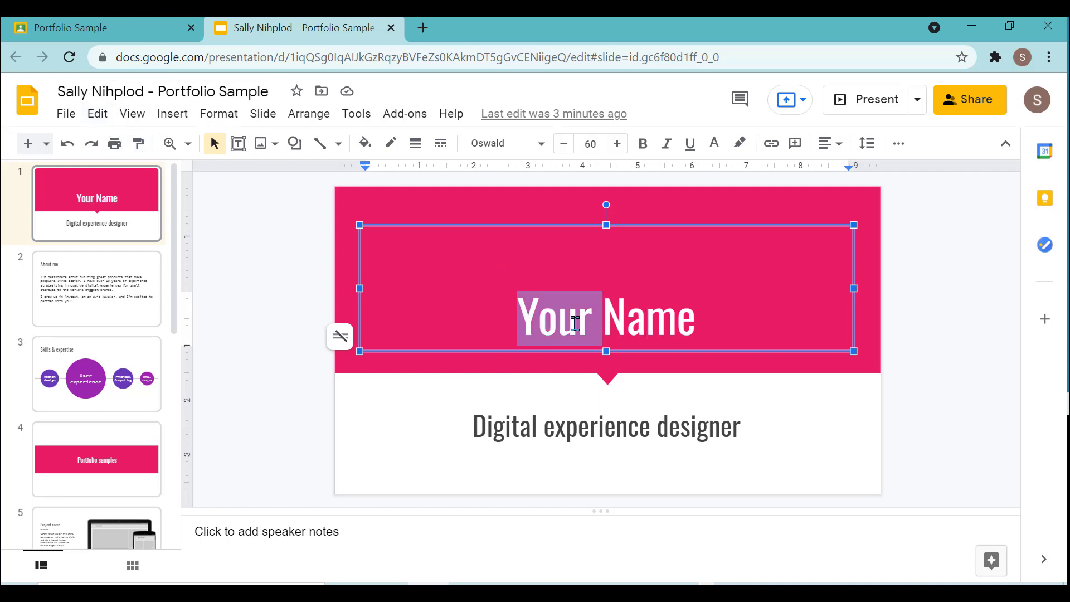
key("Delete")
key("Delete")
key("Delete")
key("Delete")
key("Delete")
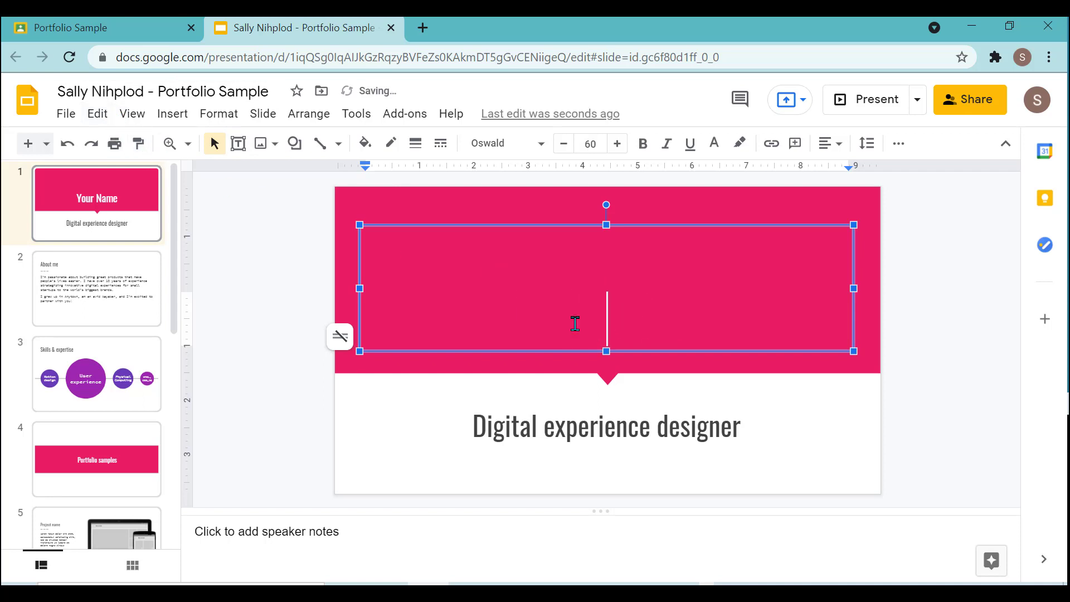
type("Sally")
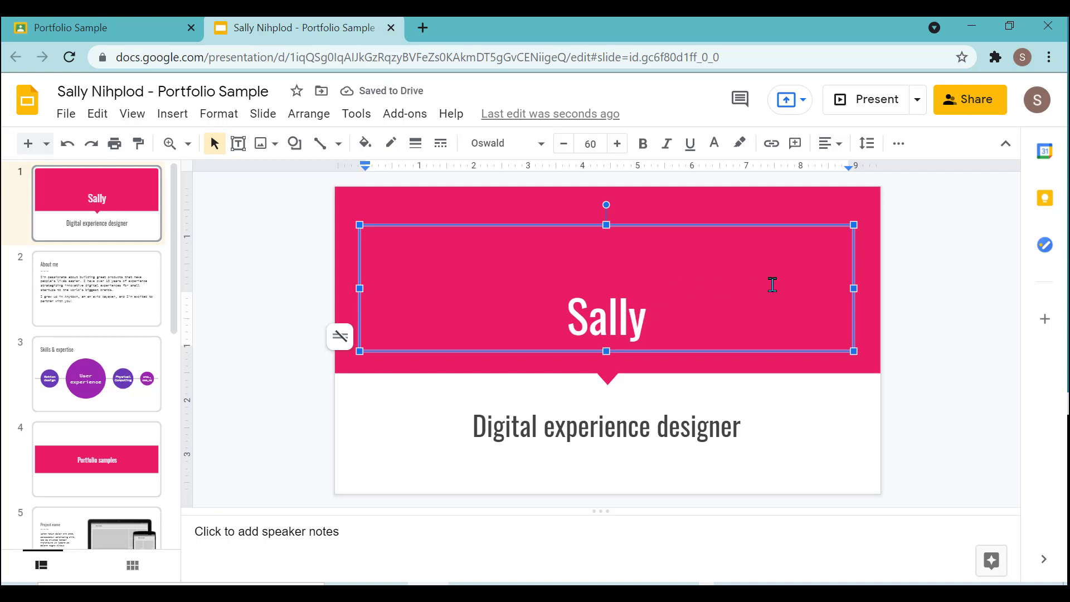
left_click(628, 427)
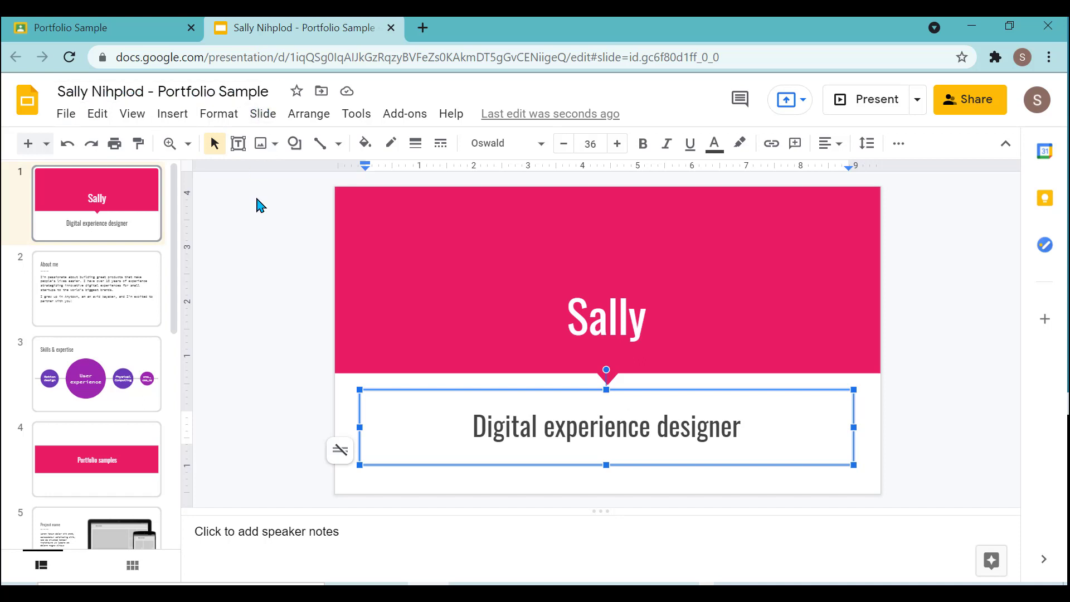
key("ctrl+shift+Tab")
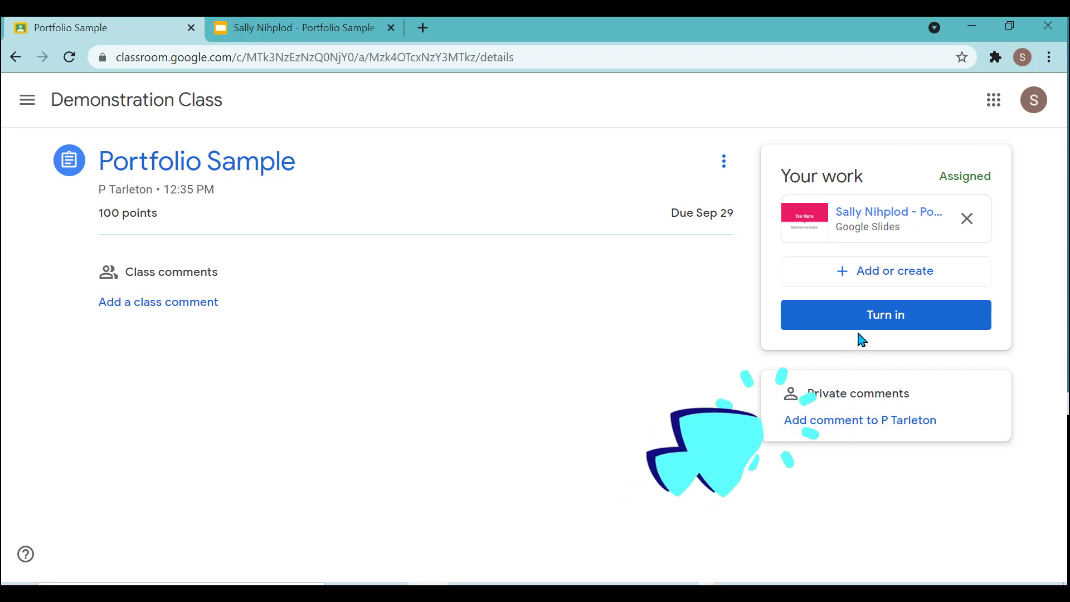
Step: Turn in Portfolio Sample, then review all work using the Returned and Missing filters
left_click(887, 313)
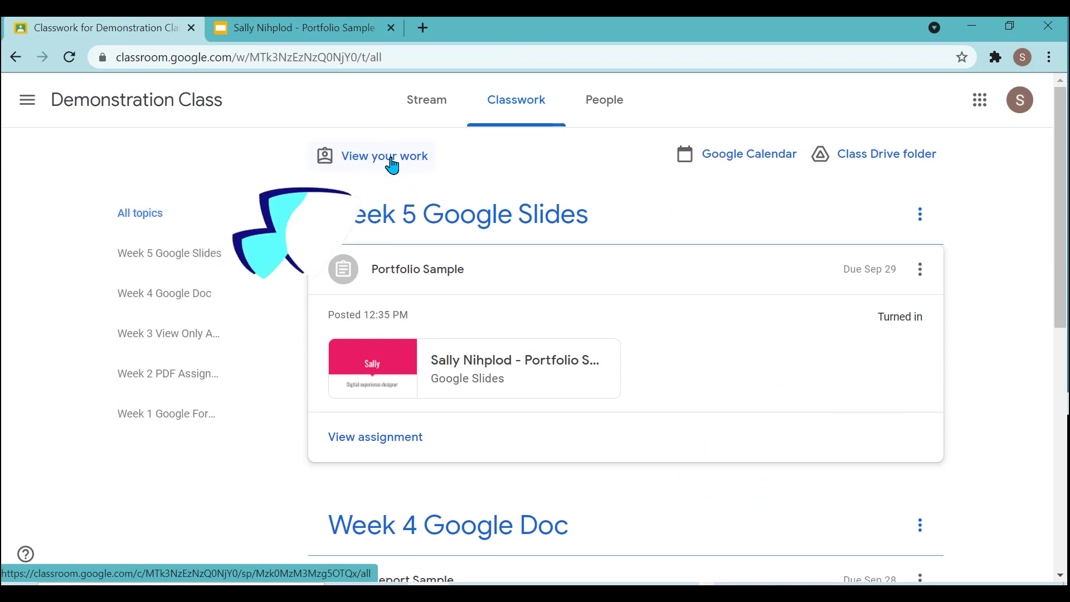
left_click(392, 161)
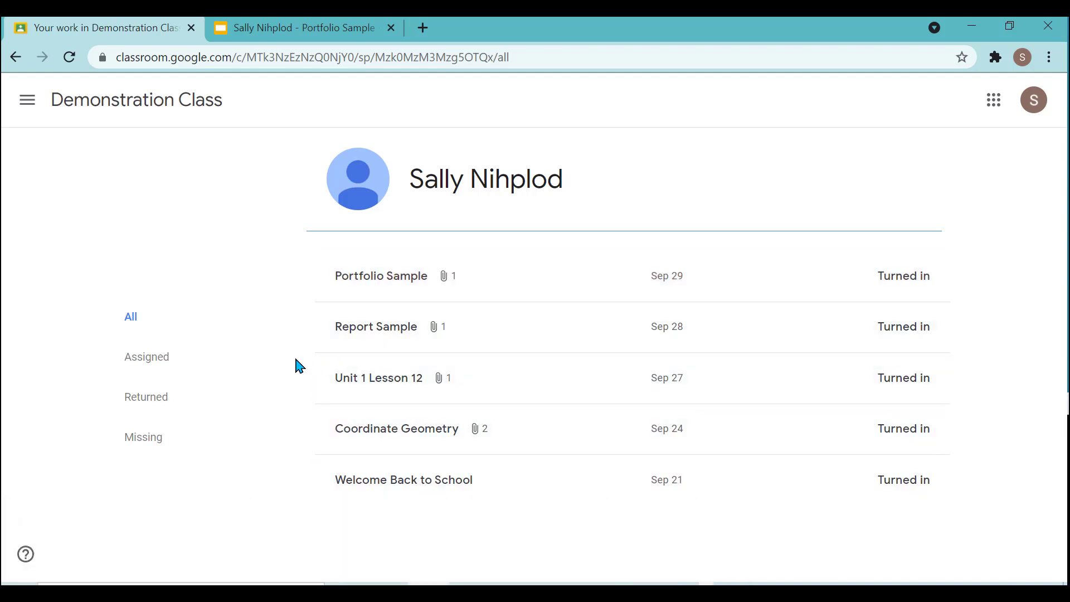
left_click(166, 411)
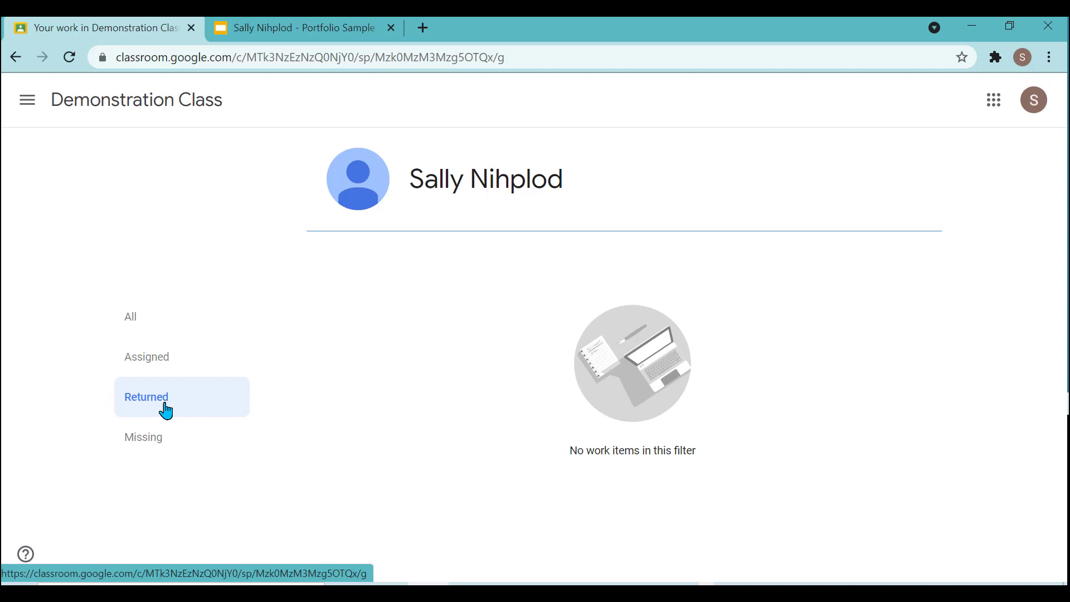
left_click(155, 447)
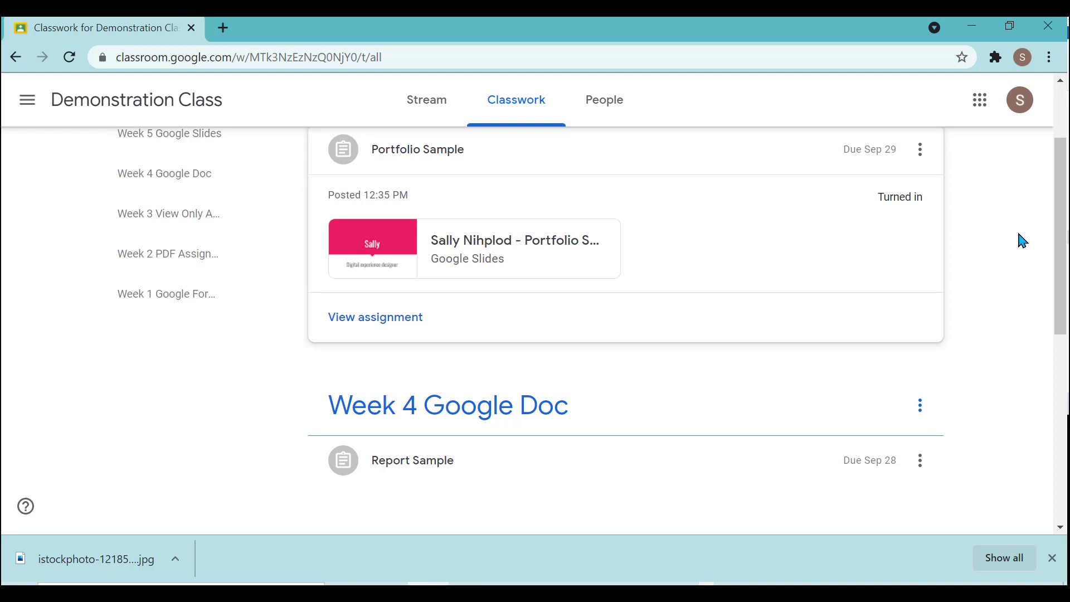
Step: Unsubmit Portfolio Sample from its assignment page and bring up the Add or create options
left_click(380, 322)
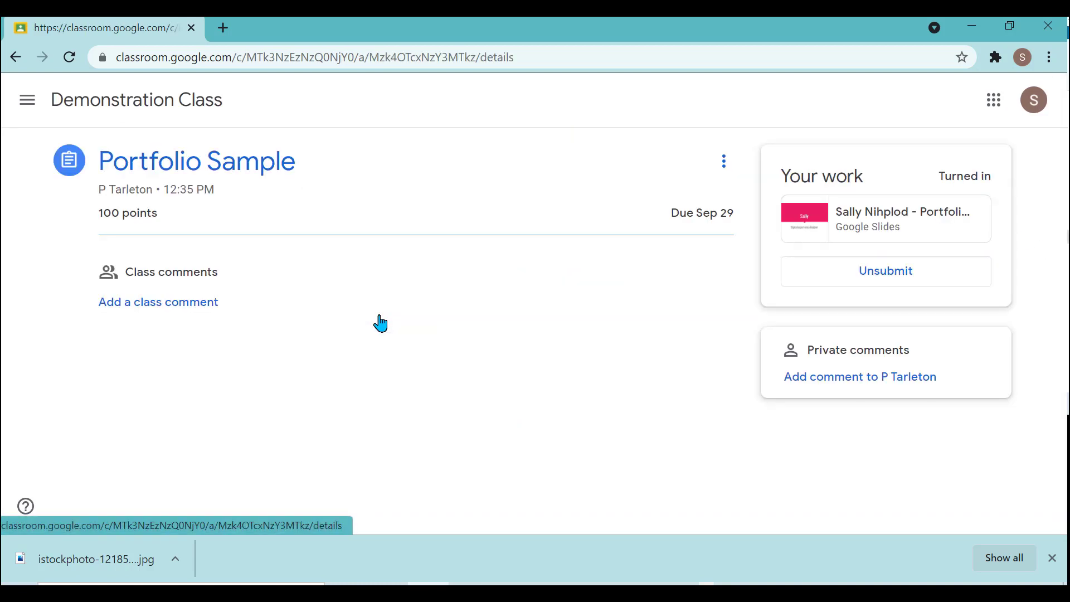
left_click(865, 273)
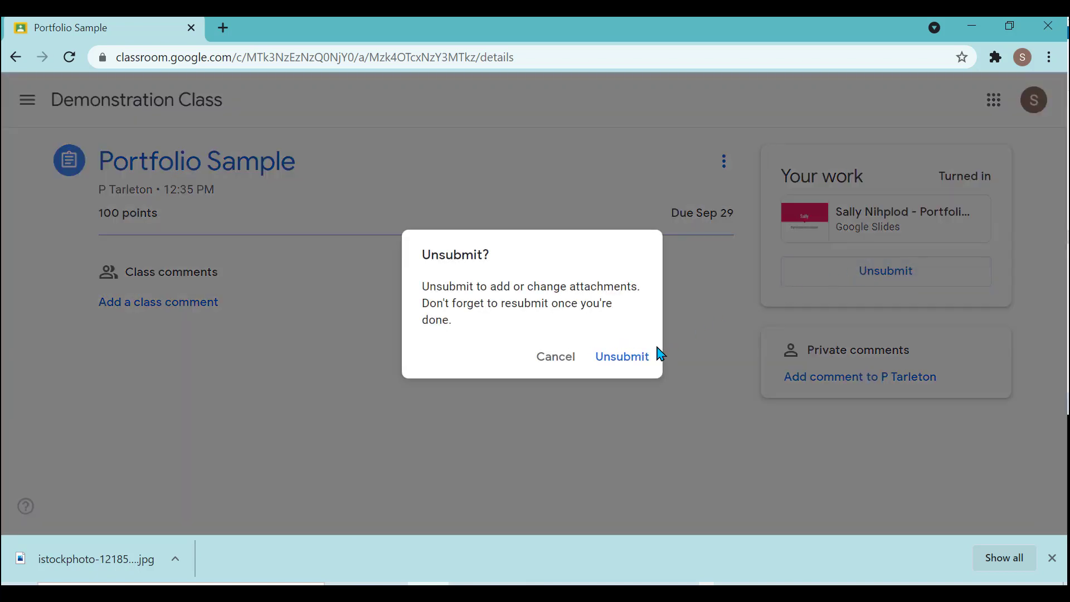
left_click(622, 360)
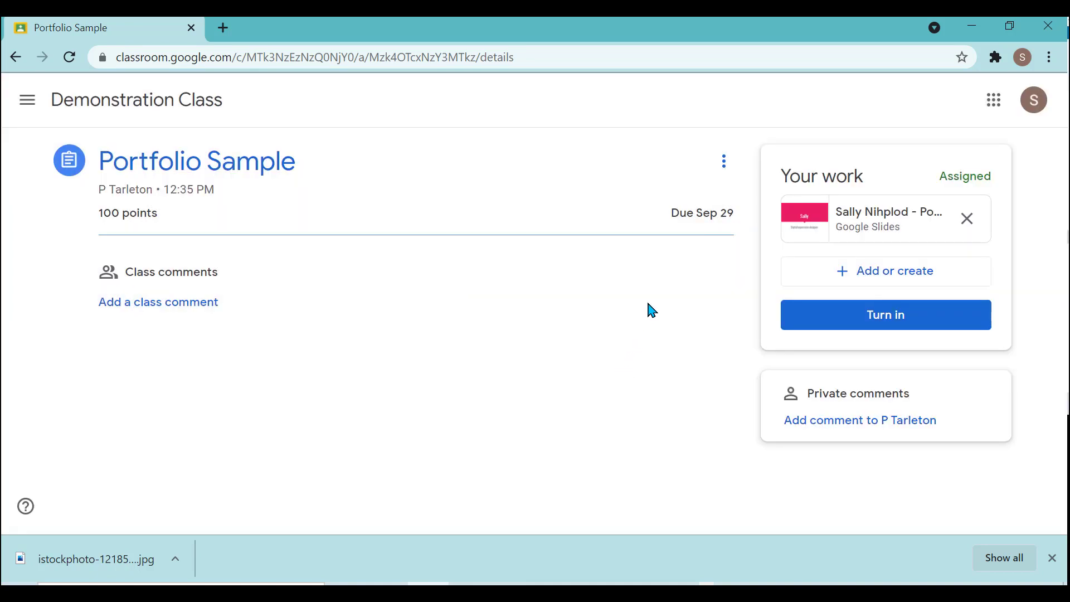
left_click(849, 277)
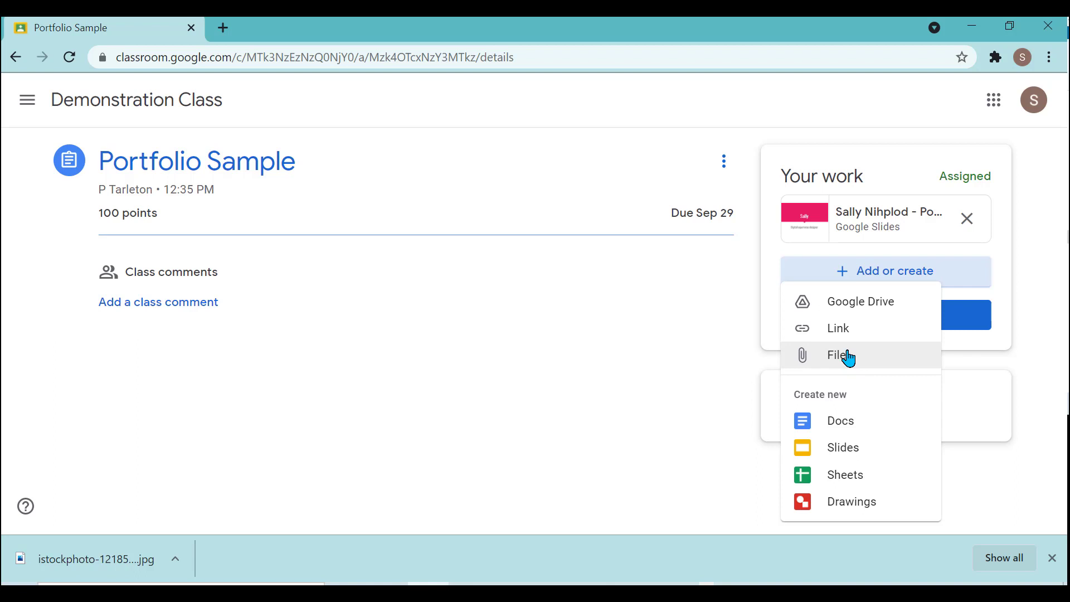
Step: Attach the downloaded istockphoto image from the computer as a file to Portfolio Sample
left_click(849, 357)
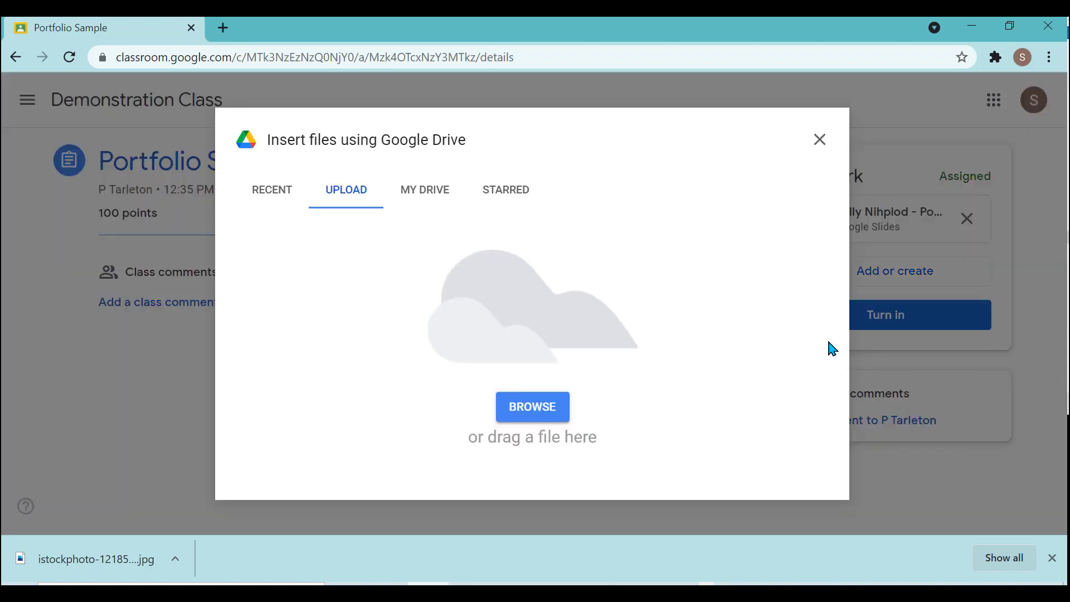
left_click(541, 411)
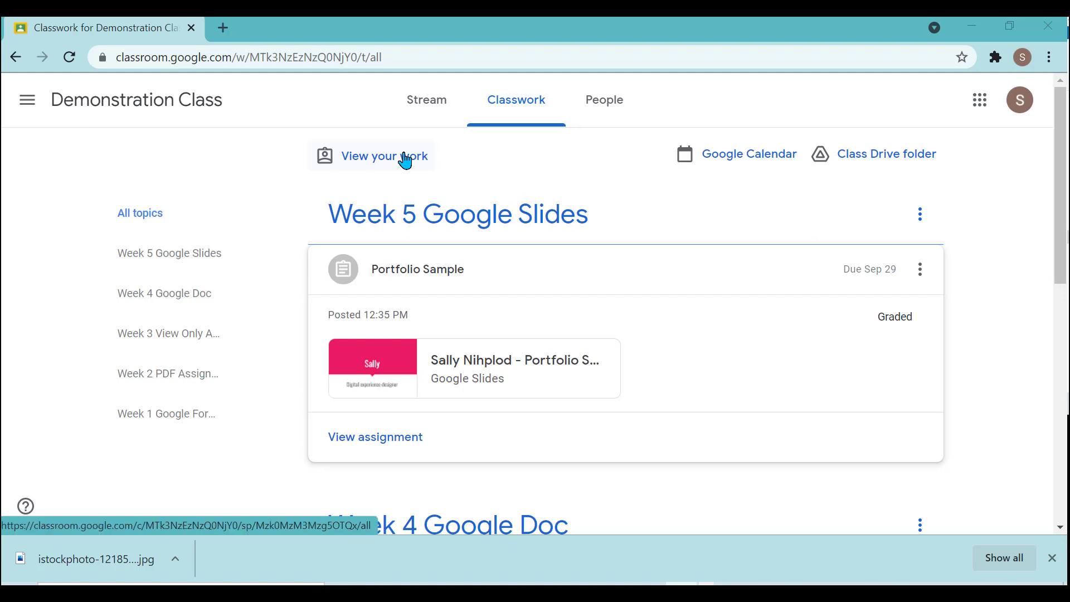
Step: Open View your work and expand Coordinate Geometry and Portfolio Sample to read their grades and comments
left_click(405, 160)
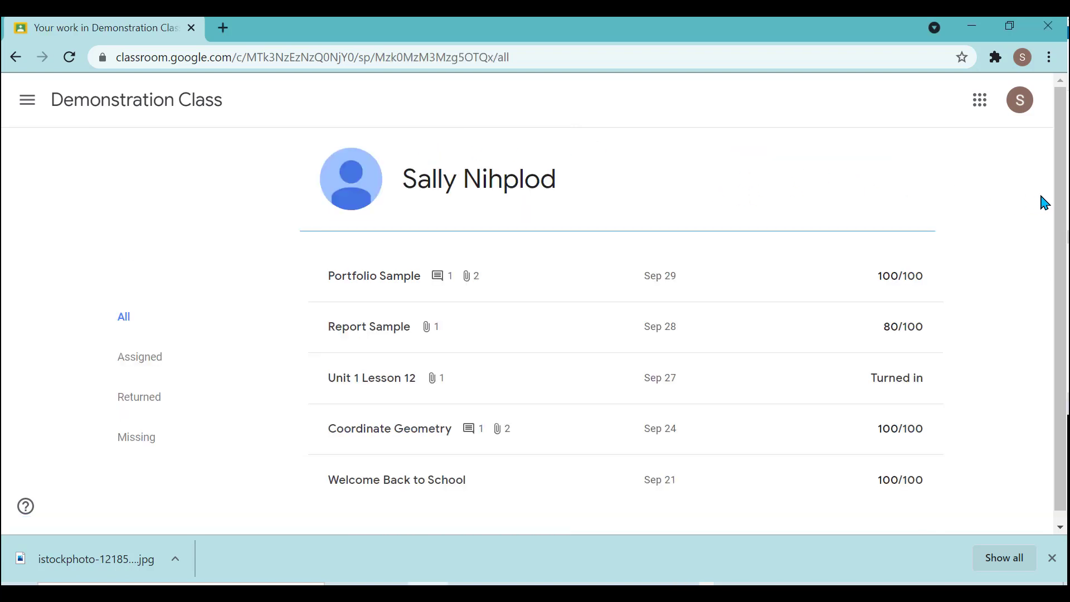
scroll(1060, 201, "down", 1)
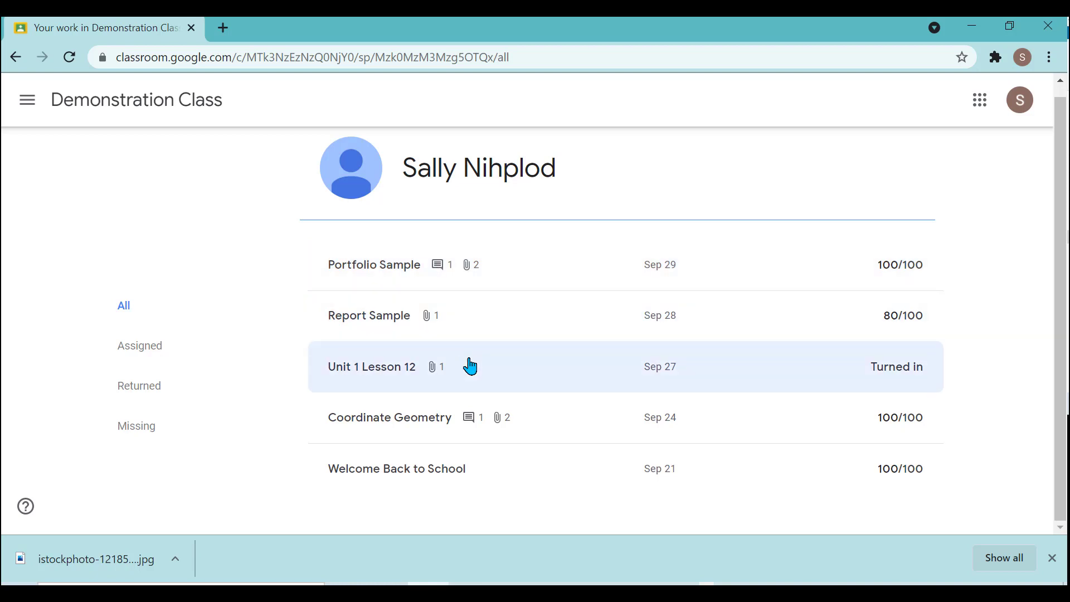
left_click(471, 428)
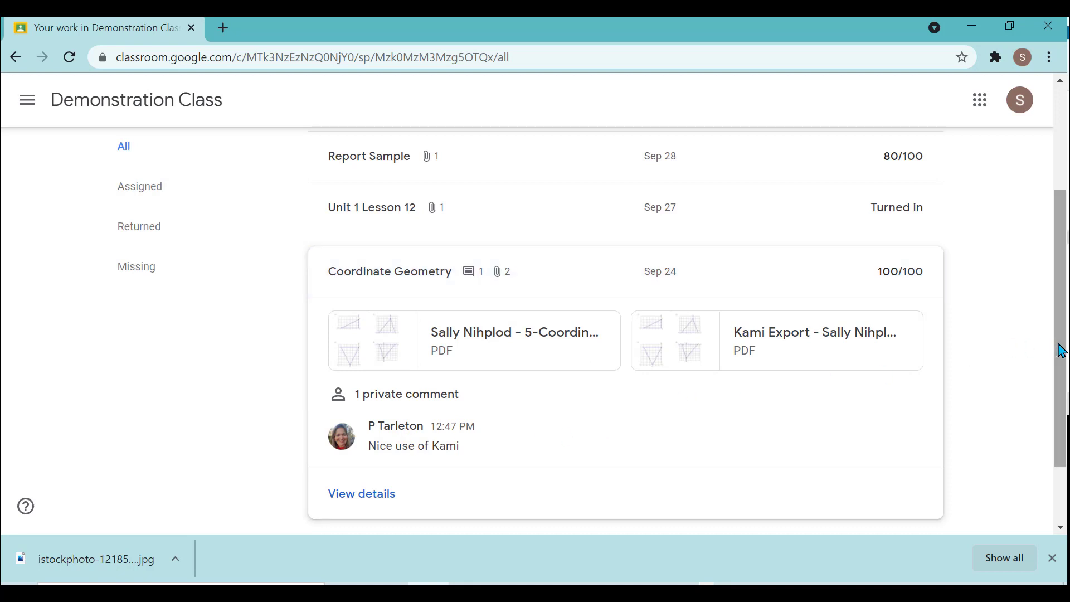
left_click_drag(1059, 315, 1059, 239)
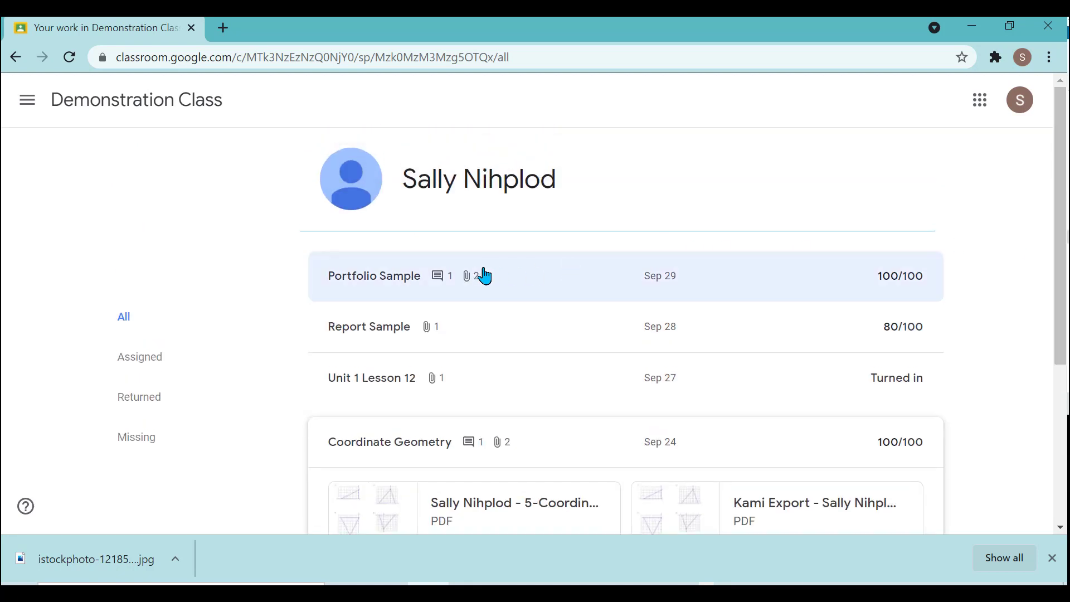
left_click(438, 285)
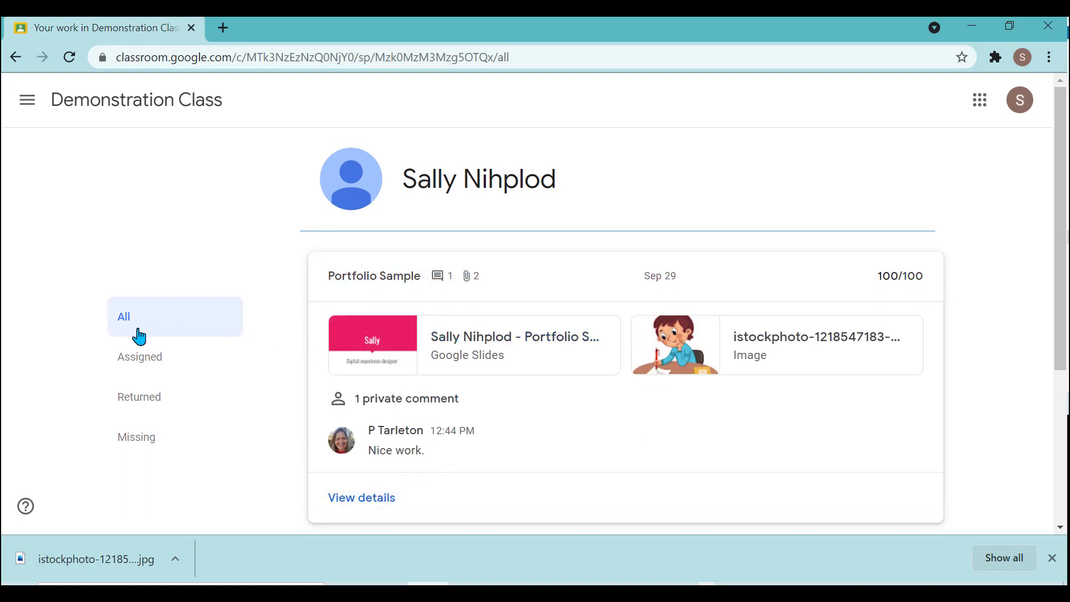
Step: Filter the work list by Assigned, then Returned, then Missing
left_click(134, 360)
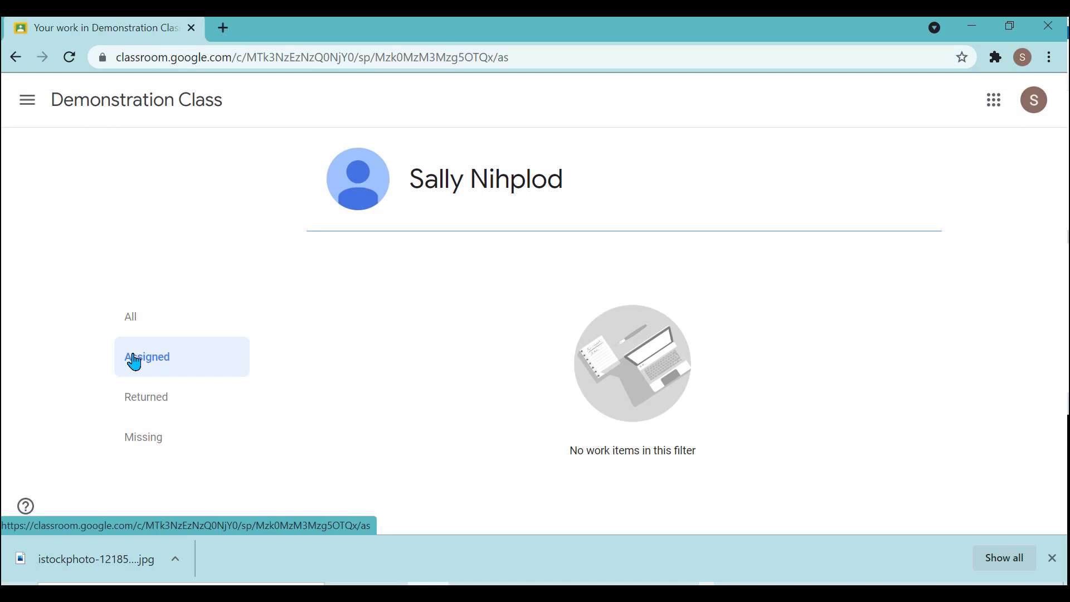
left_click(156, 408)
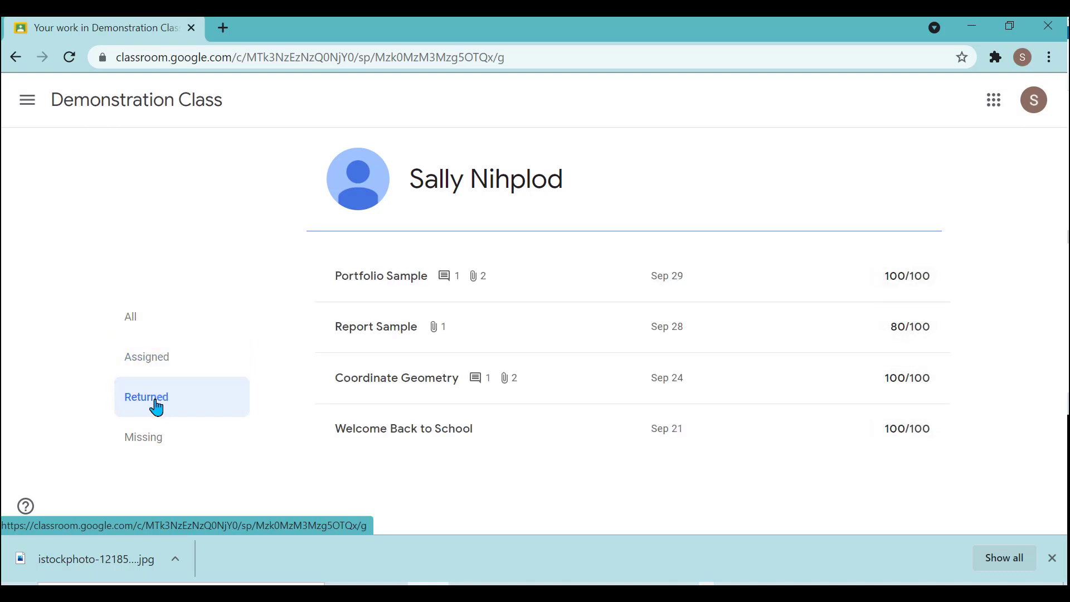
left_click(160, 446)
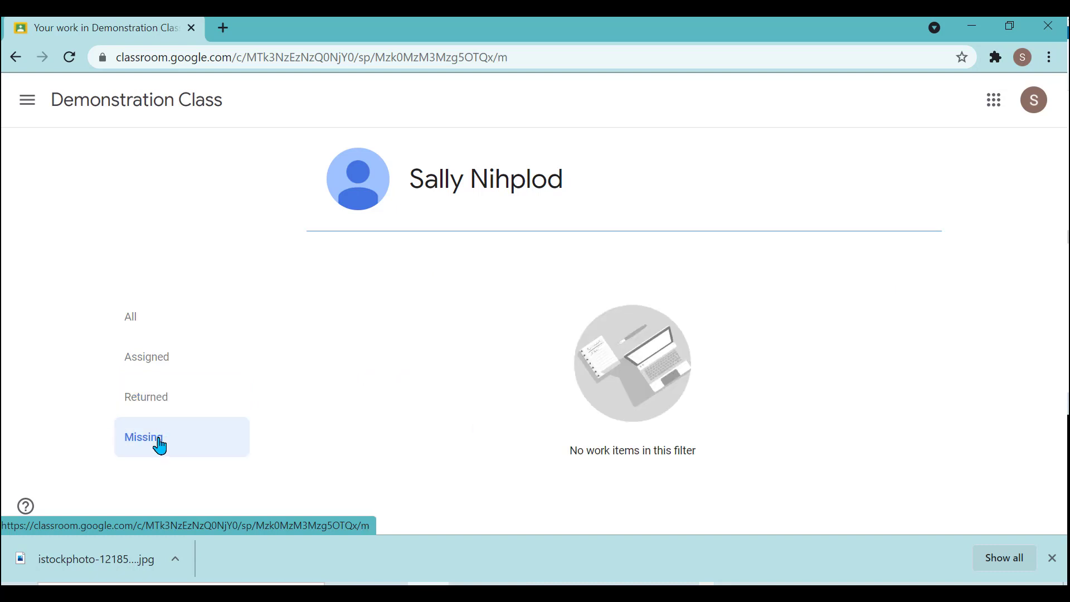